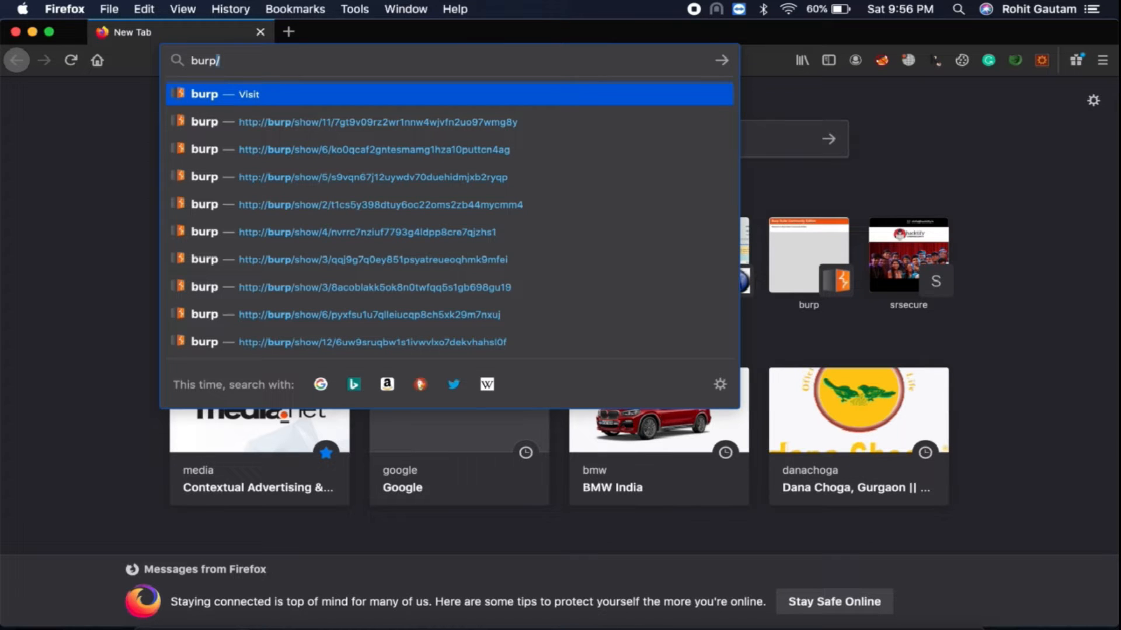
- Search the web for "burpsuite protswigger" and open PortSwigger's Burp Suite product page
{"action": "type", "text": "suite protswi"}
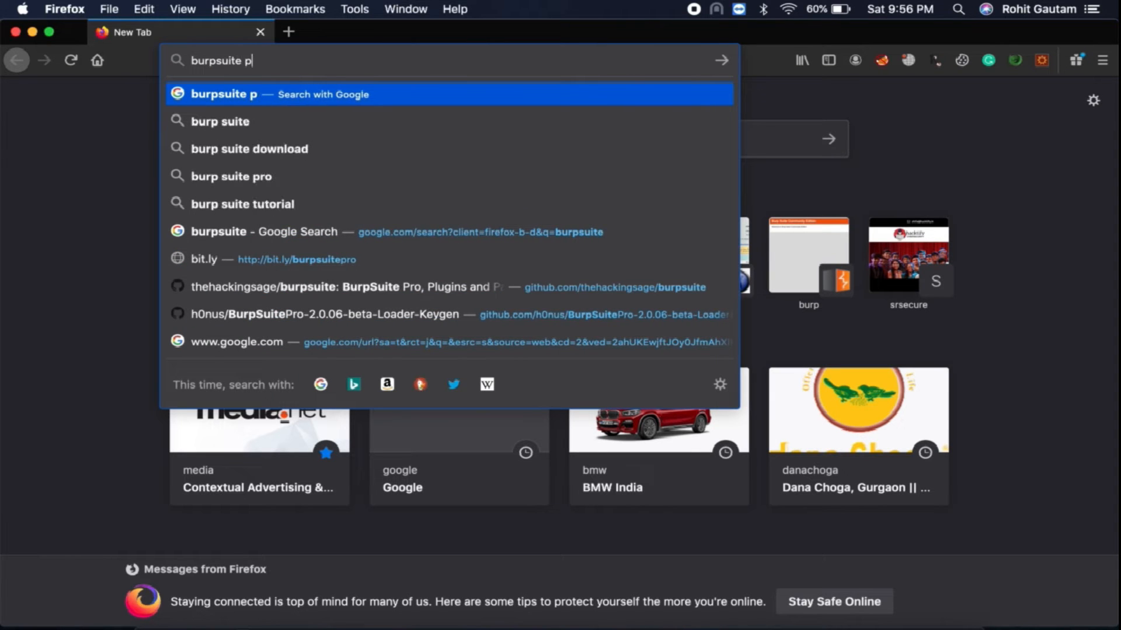
{"action": "type", "text": "gger"}
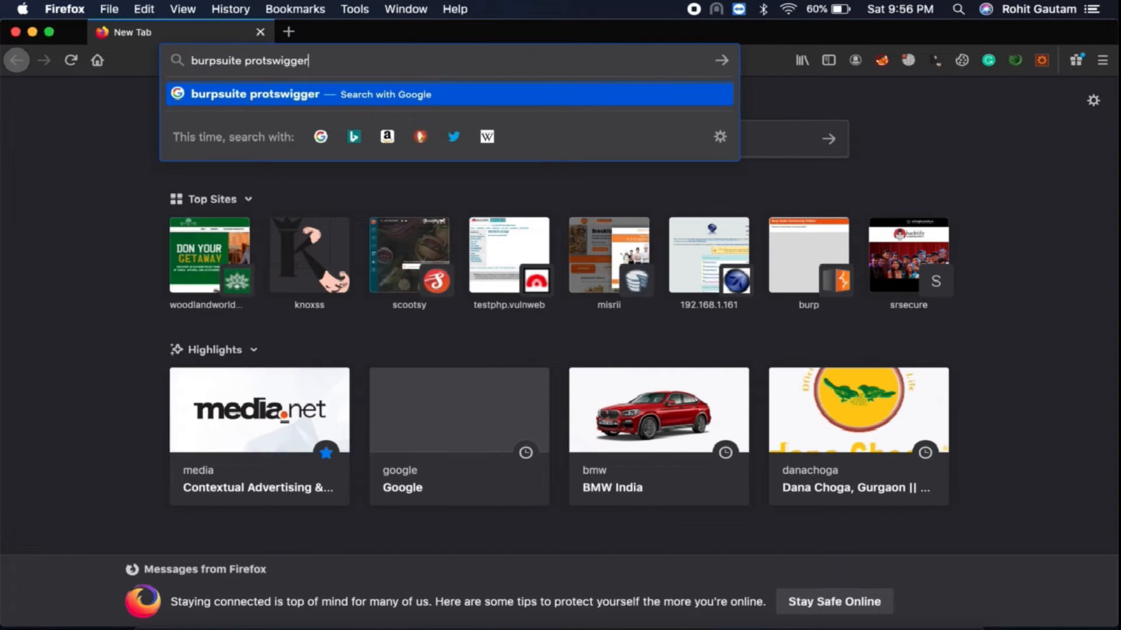
{"action": "key", "text": "Return"}
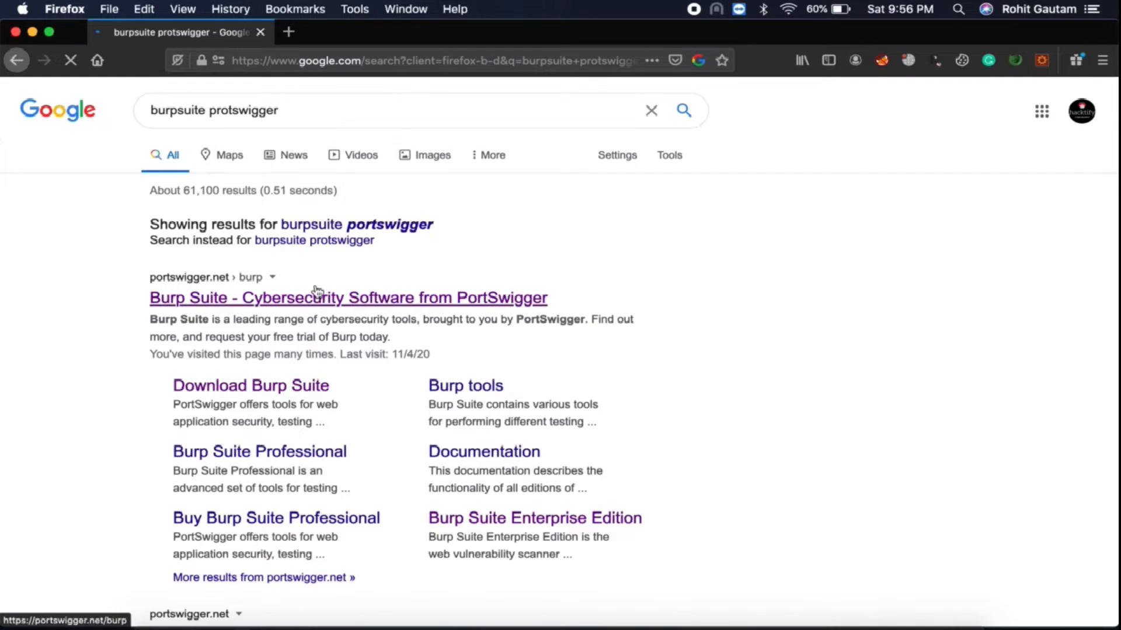
{"action": "left_click", "coordinate": [362, 301]}
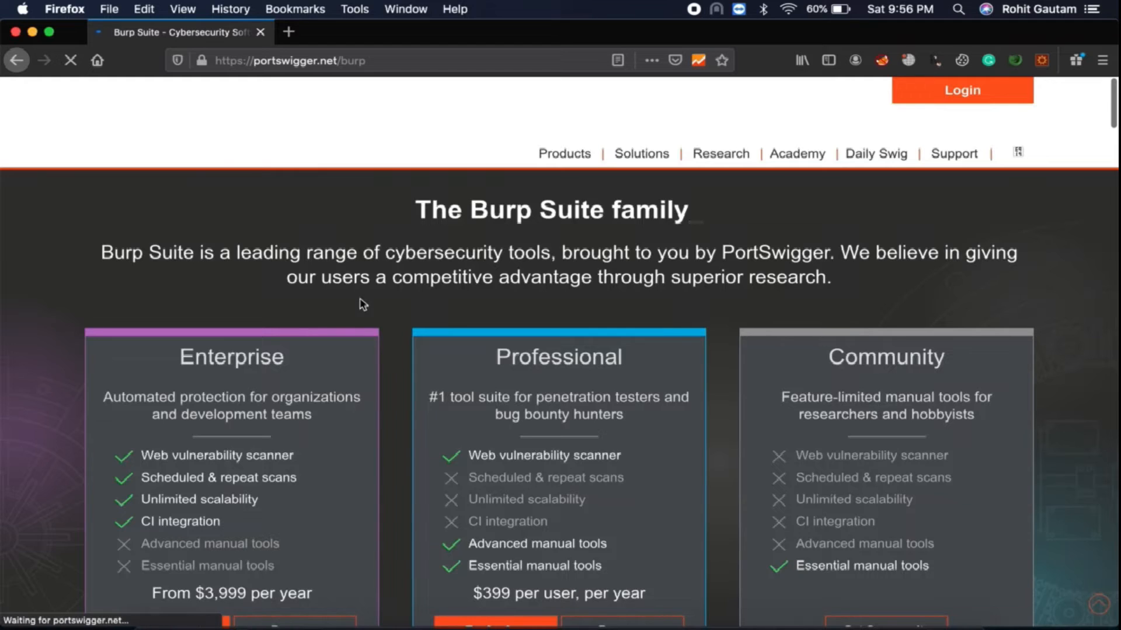
{"action": "left_click_drag", "start_coordinate": [415, 210], "coordinate": [636, 211]}
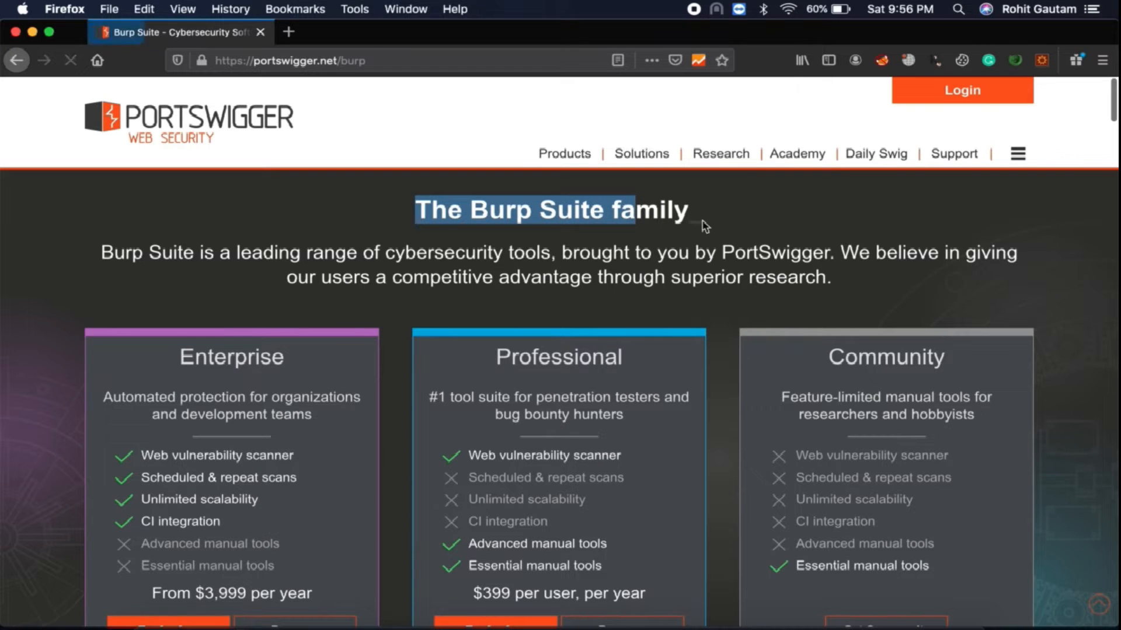
- Choose the Community edition of Burp Suite and open the release page for its latest version
{"action": "scroll", "coordinate": [703, 221], "scroll_direction": "down", "scroll_amount": 3}
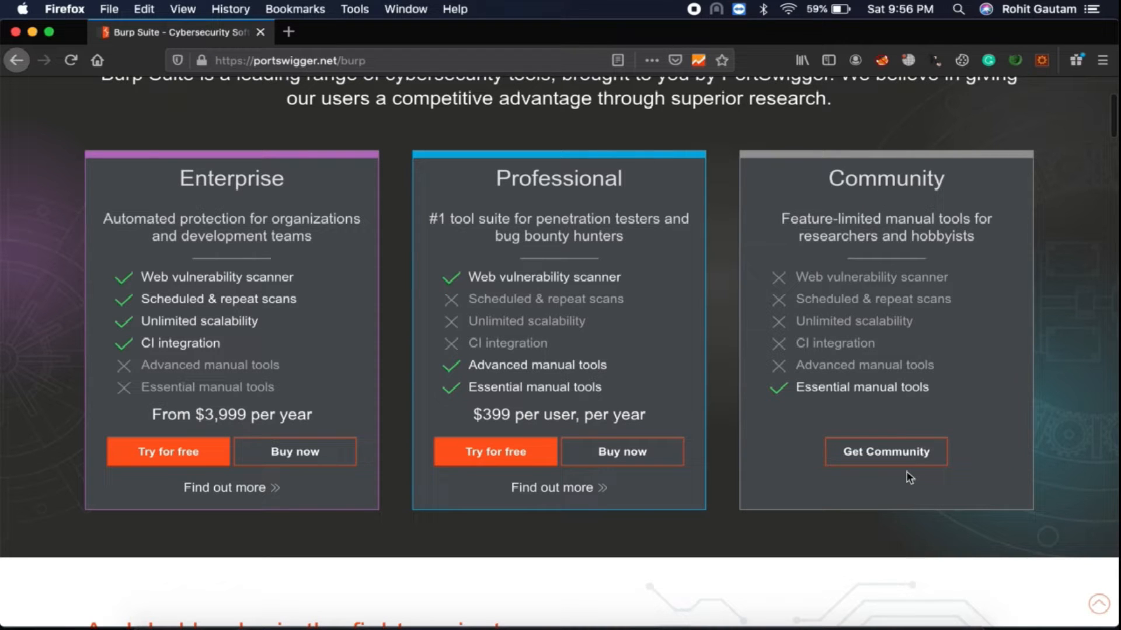
{"action": "left_click", "coordinate": [904, 454]}
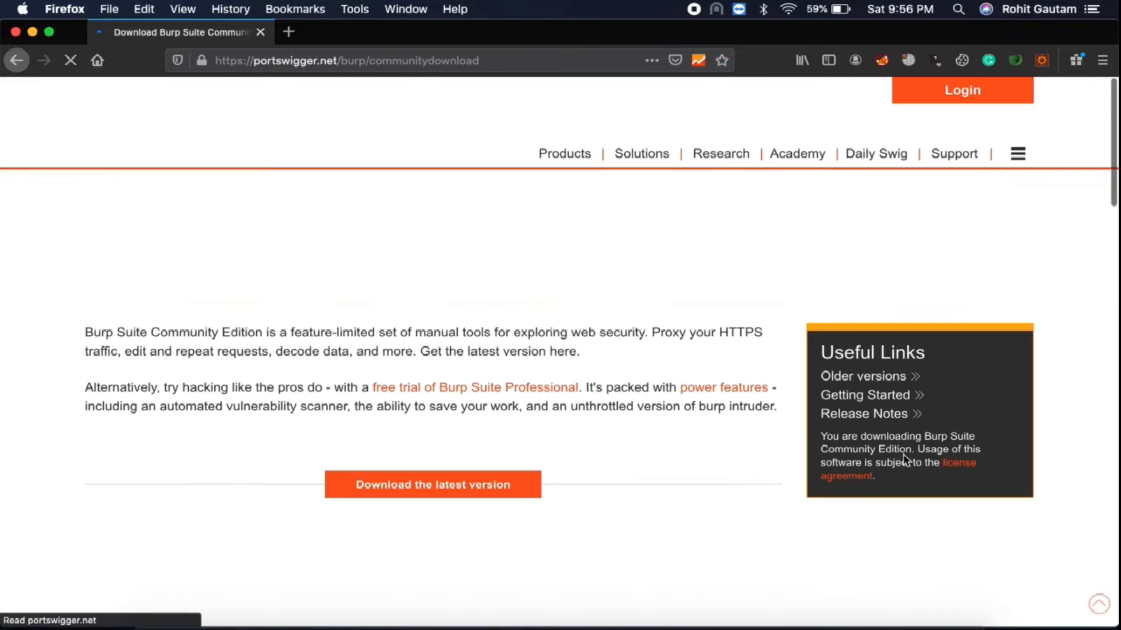
{"action": "scroll", "coordinate": [905, 461], "scroll_direction": "down", "scroll_amount": 1}
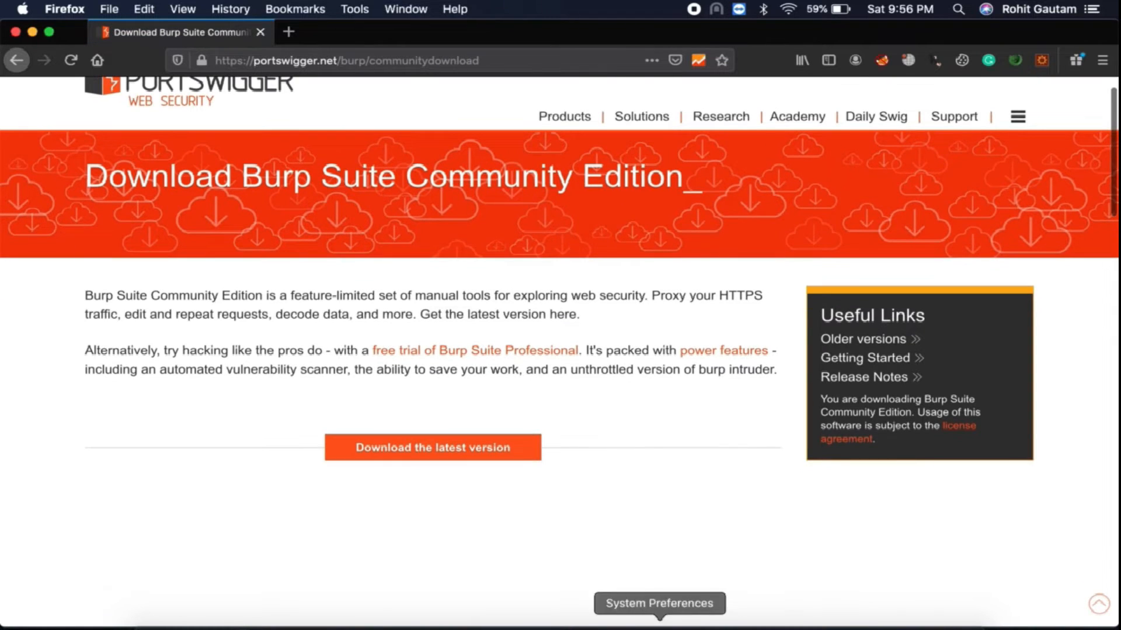
{"action": "left_click", "coordinate": [470, 458]}
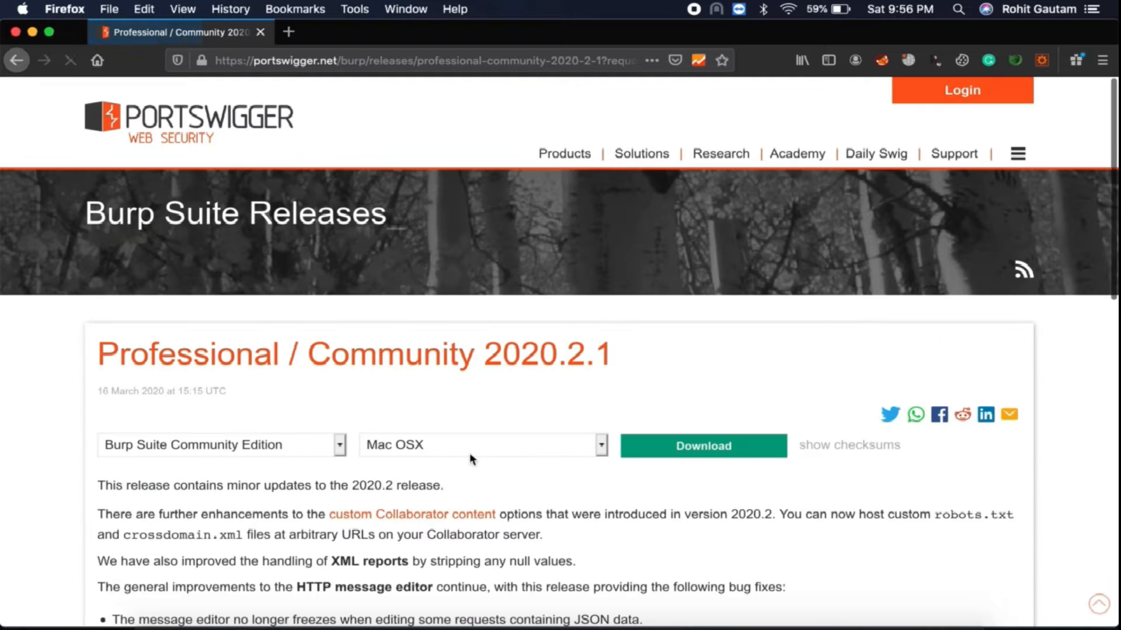
- Request the Mac OSX download of Burp Suite Community Edition 2020.2.1 and cancel saving the file
{"action": "scroll", "coordinate": [470, 458], "scroll_direction": "down", "scroll_amount": 4}
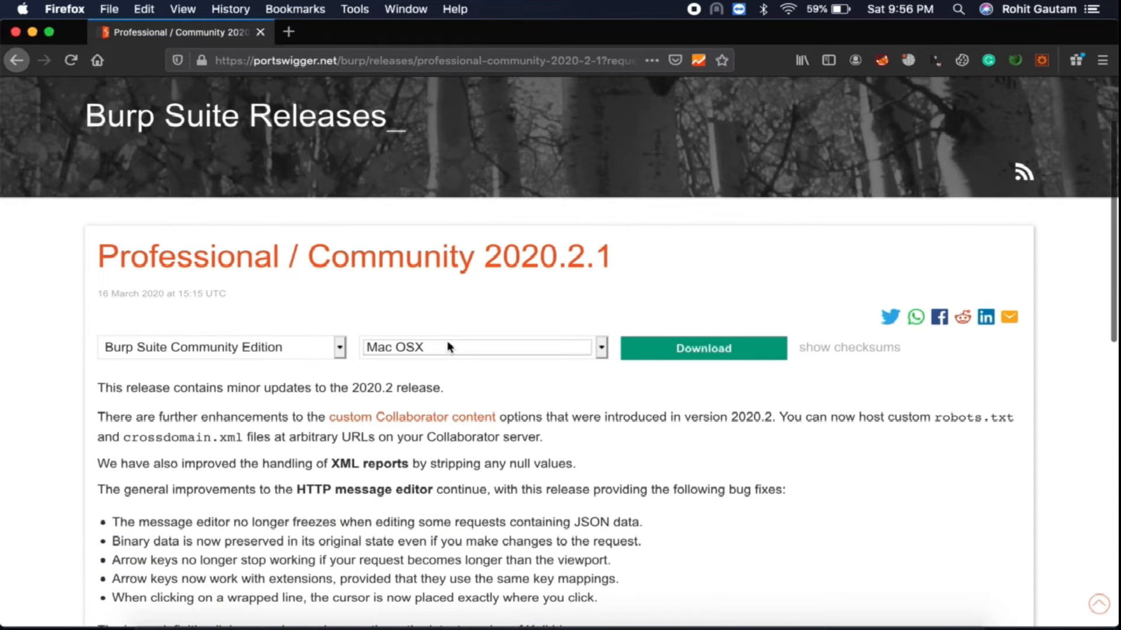
{"action": "left_click", "coordinate": [449, 348]}
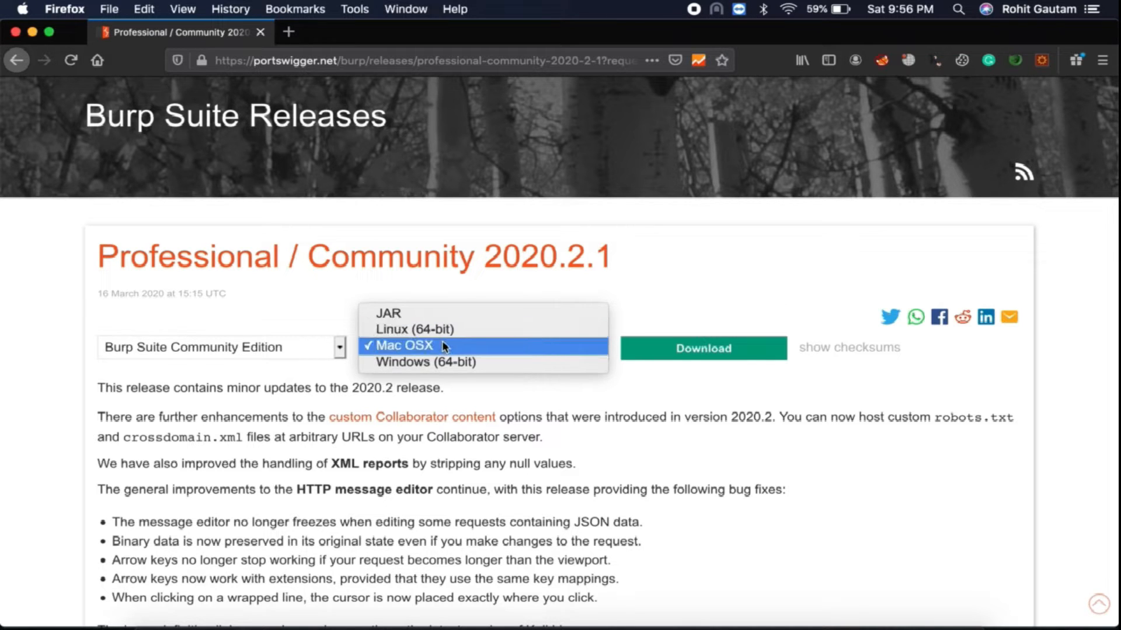
{"action": "left_click", "coordinate": [441, 349]}
{"action": "left_click", "coordinate": [690, 356]}
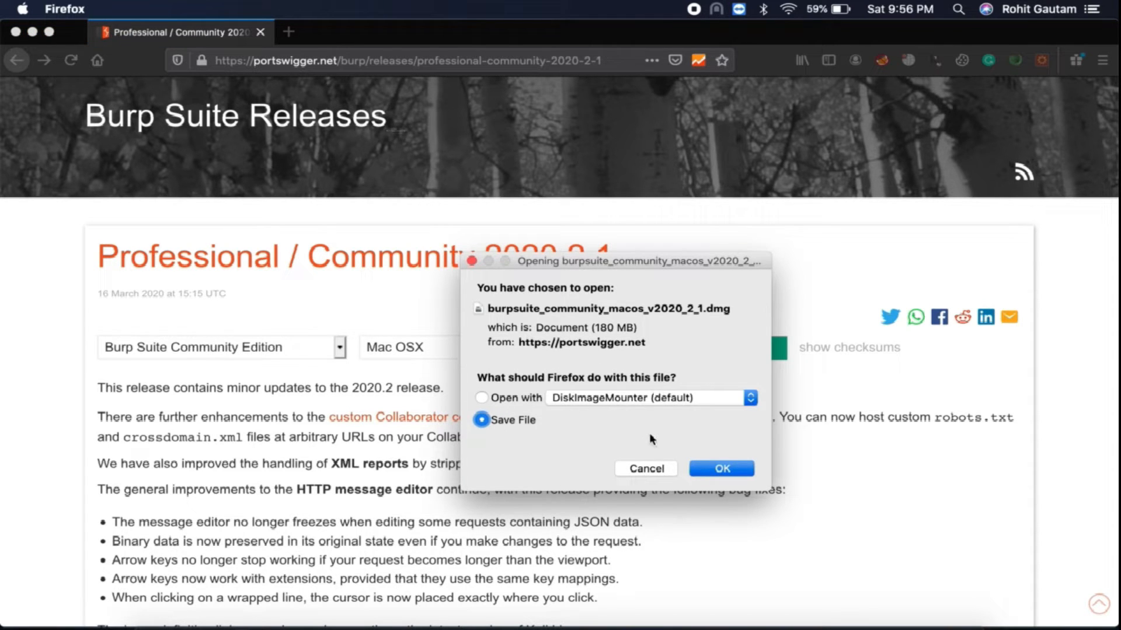
{"action": "left_click", "coordinate": [632, 471]}
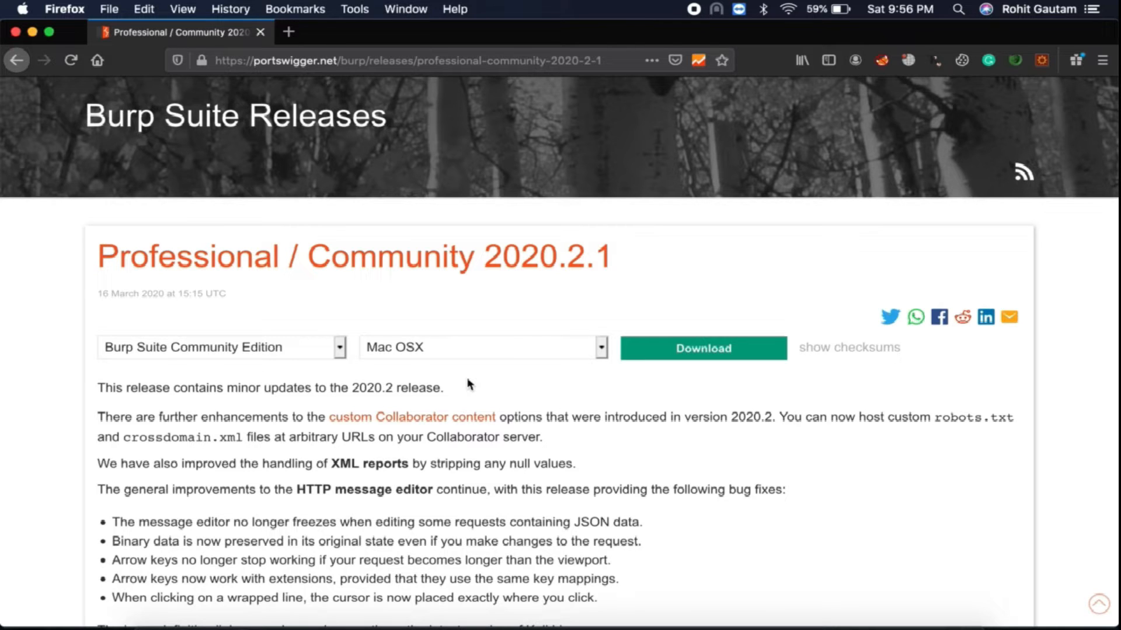
- Launch Burp Suite Community Edition, dismissing the update offer, and start a temporary project with the Burp defaults
{"action": "key", "text": "super+space"}
{"action": "type", "text": "b"}
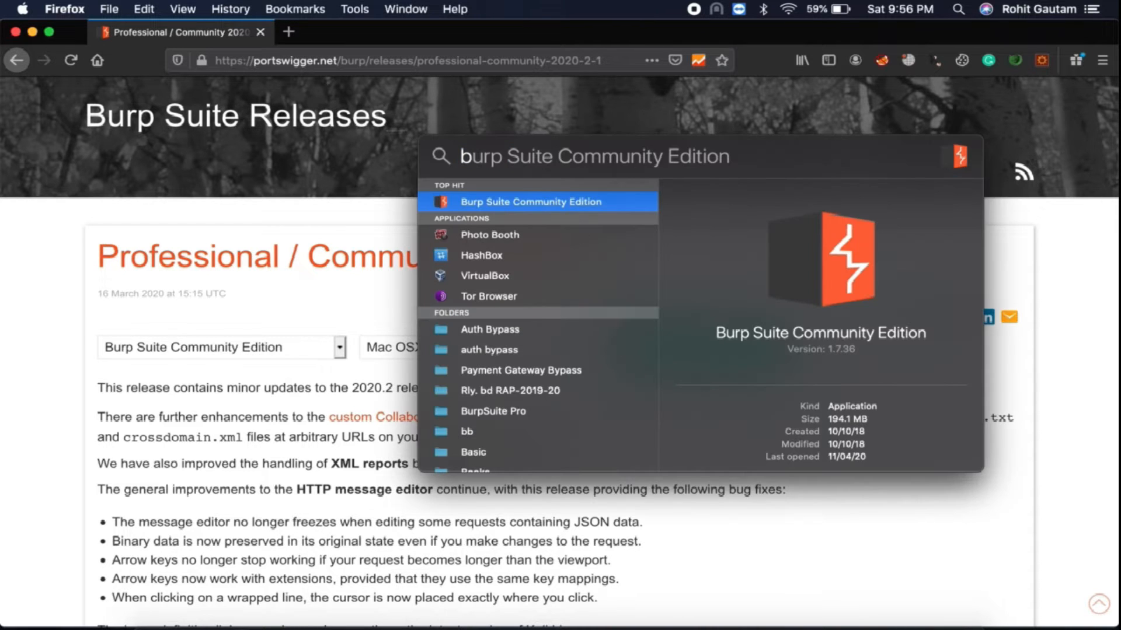
{"action": "key", "text": "Return"}
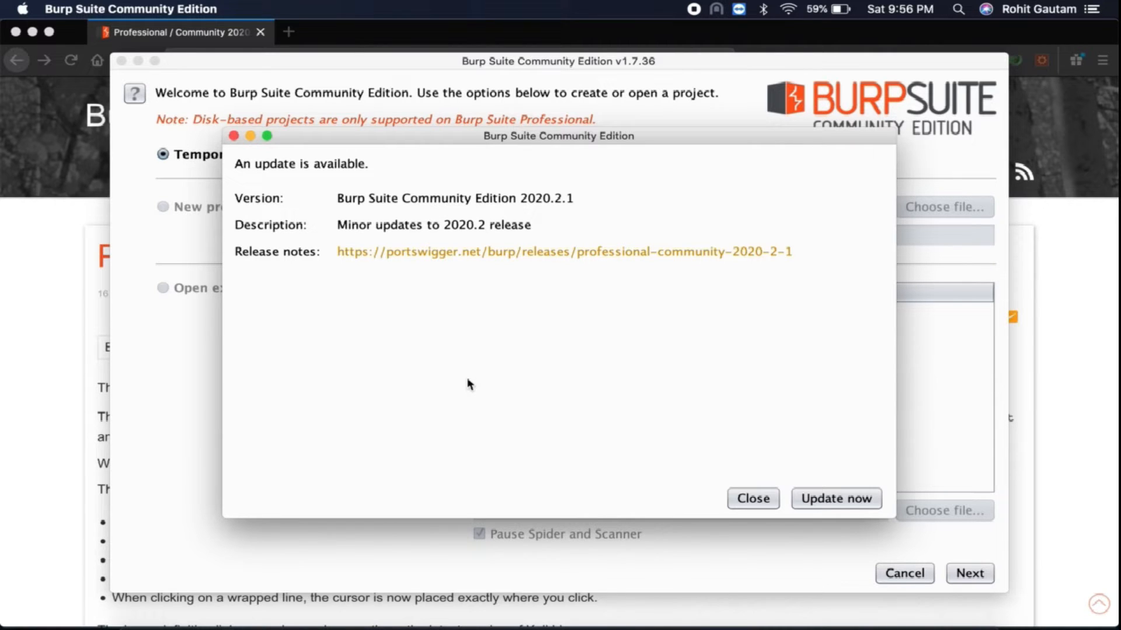
{"action": "left_click", "coordinate": [752, 498]}
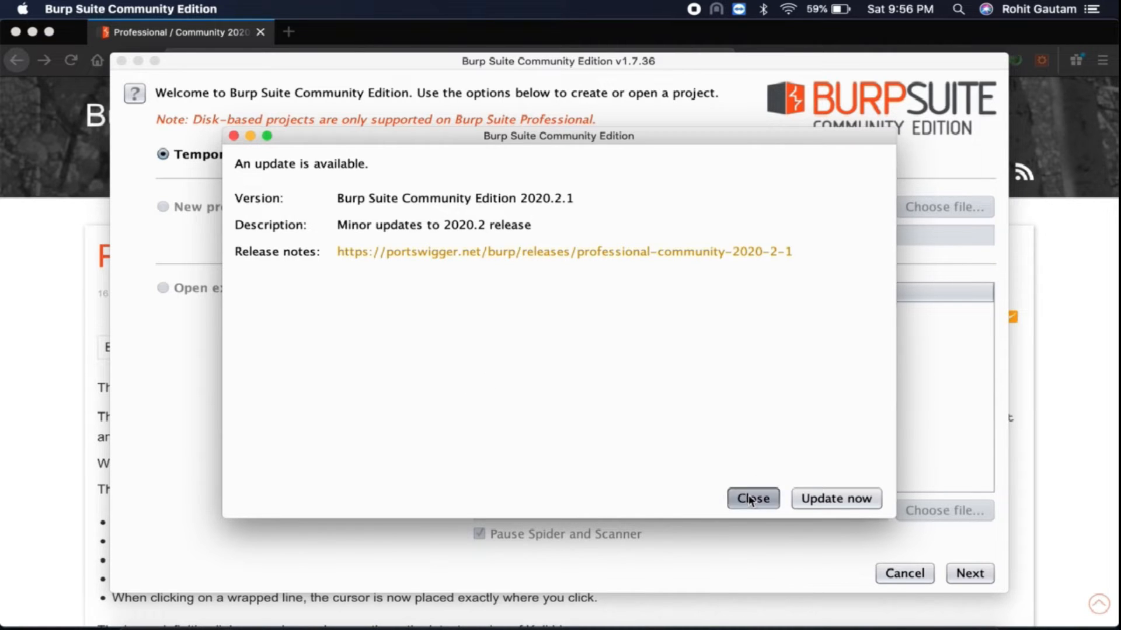
{"action": "left_click", "coordinate": [981, 571]}
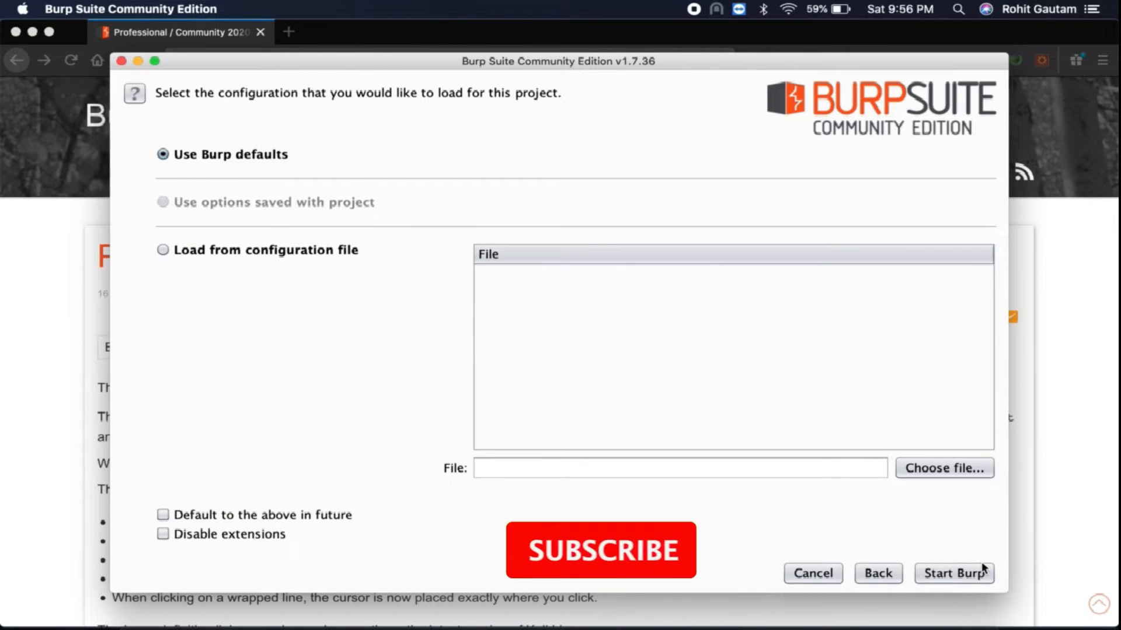
{"action": "left_click", "coordinate": [982, 564]}
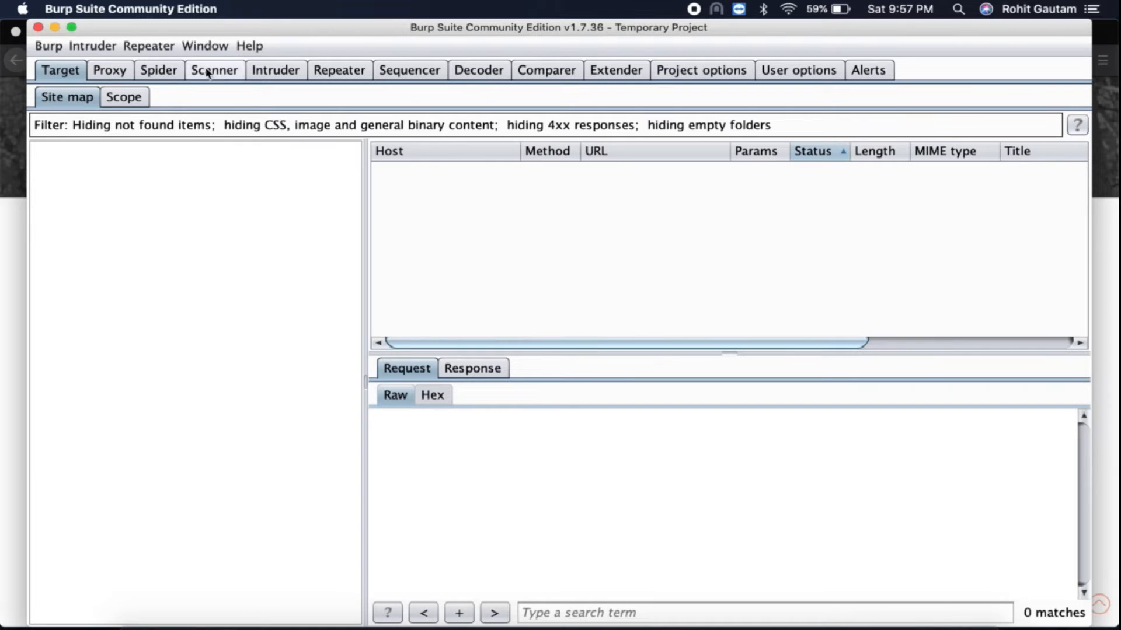
- Turn off proxy interception, and view the proxy's HTTP history and WebSockets history
{"action": "left_click", "coordinate": [110, 71]}
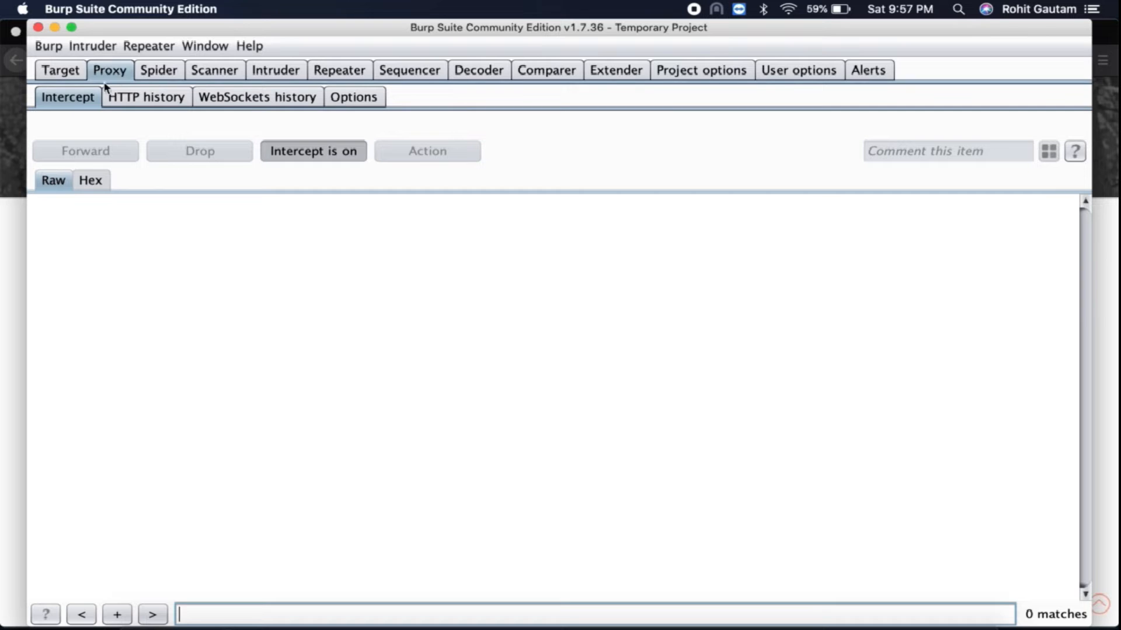
{"action": "left_click", "coordinate": [274, 150]}
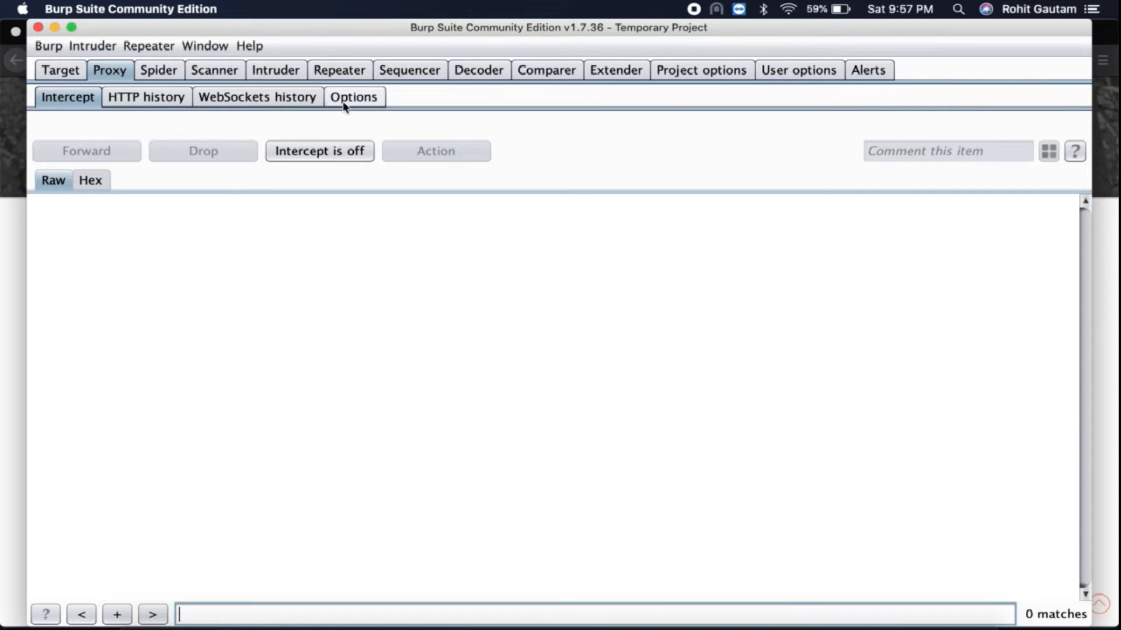
{"action": "left_click", "coordinate": [139, 103]}
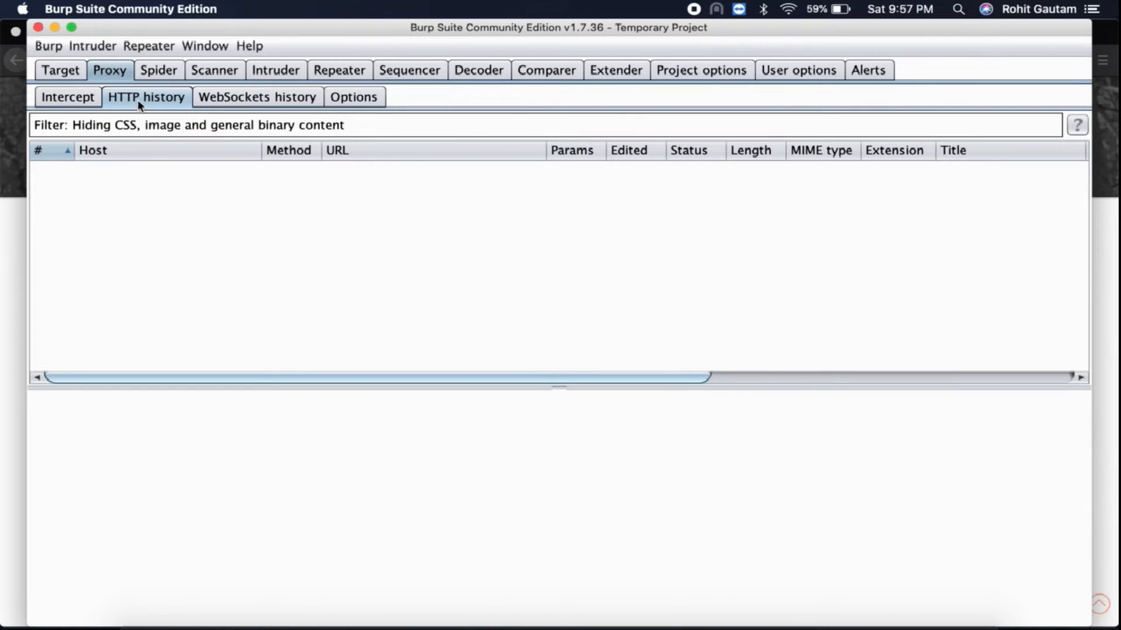
{"action": "left_click", "coordinate": [253, 101]}
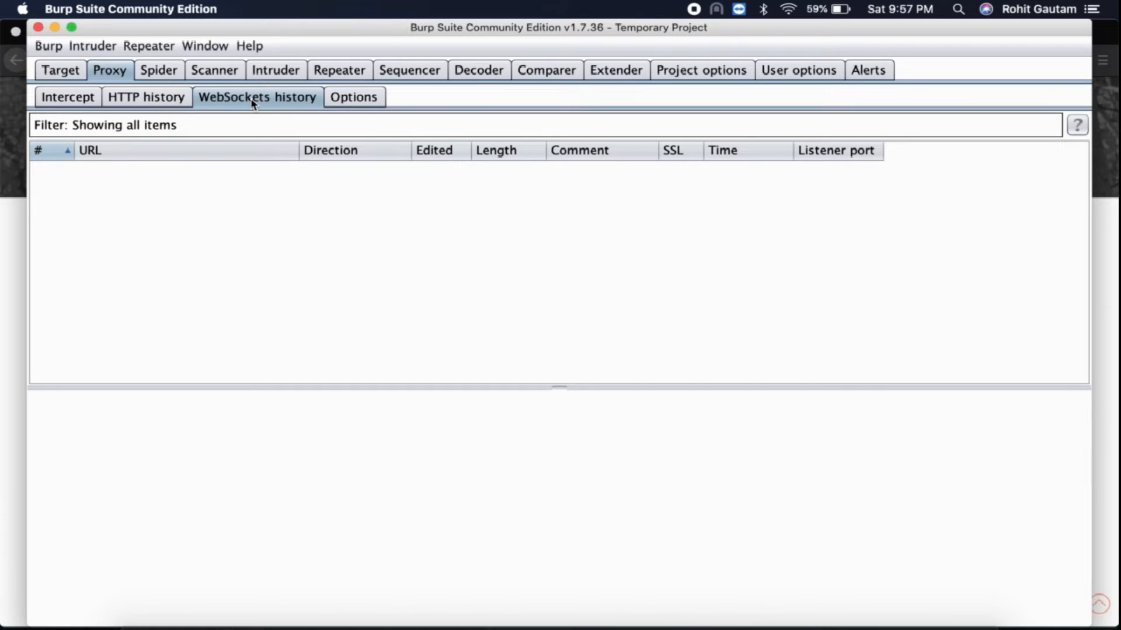
- Edit the 127.0.0.1 proxy listener so that it binds to port 8081
{"action": "left_click", "coordinate": [346, 99]}
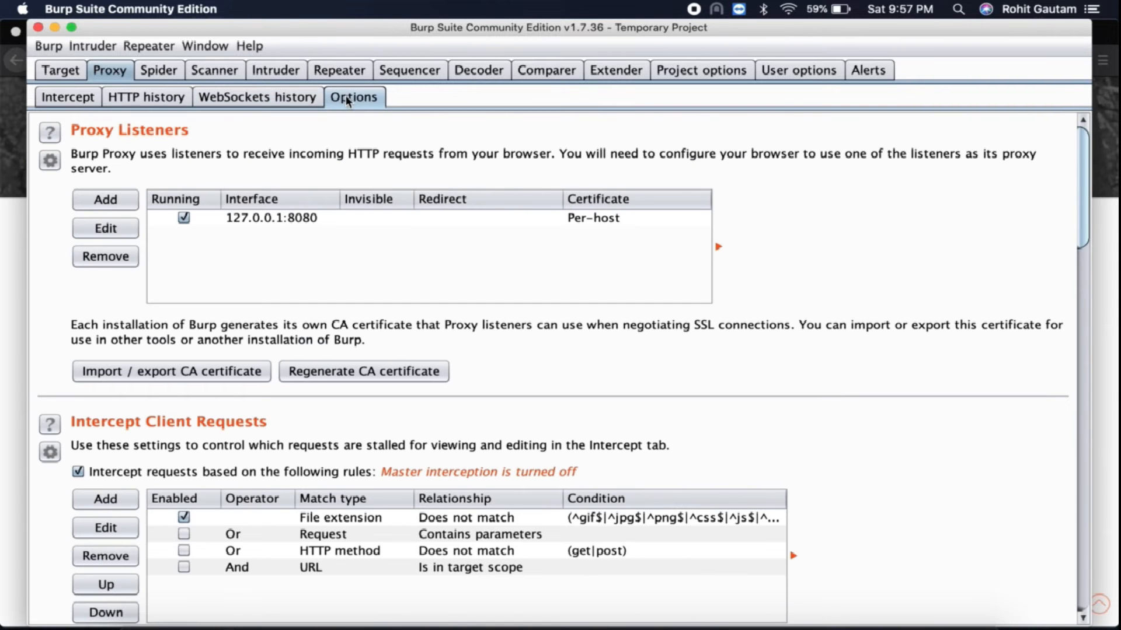
{"action": "left_click", "coordinate": [274, 219]}
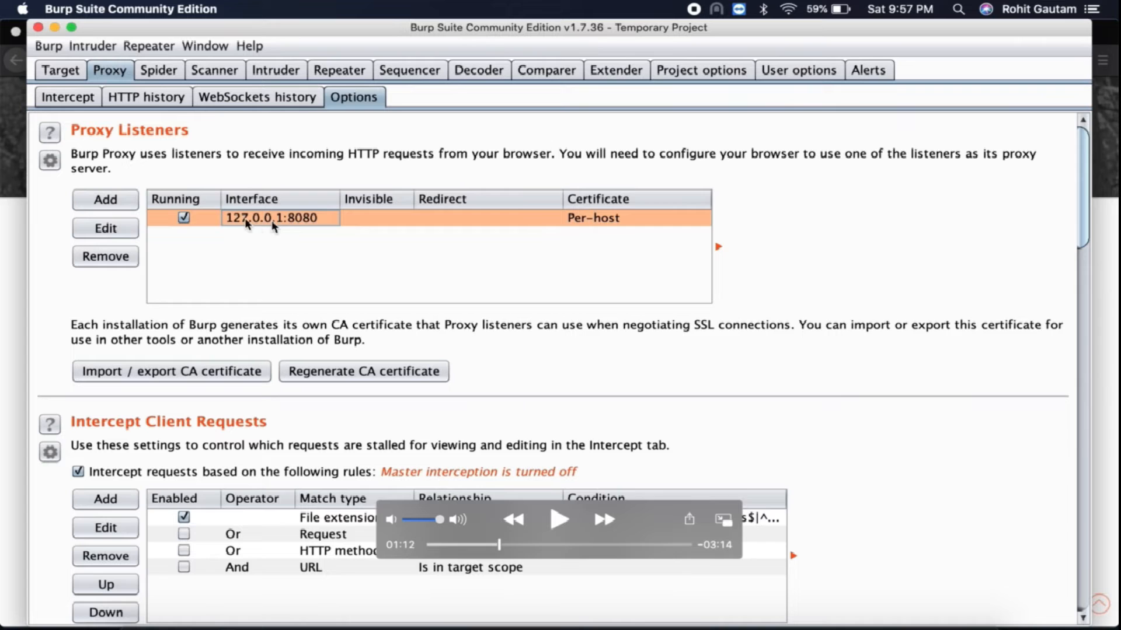
{"action": "key", "text": "space"}
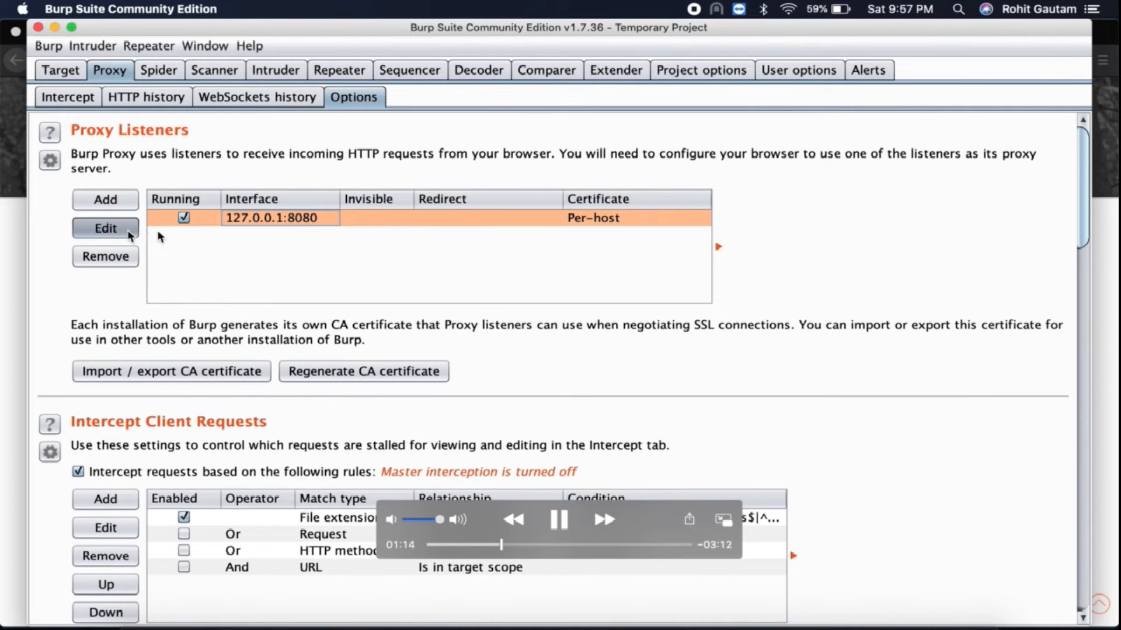
{"action": "key", "text": "space"}
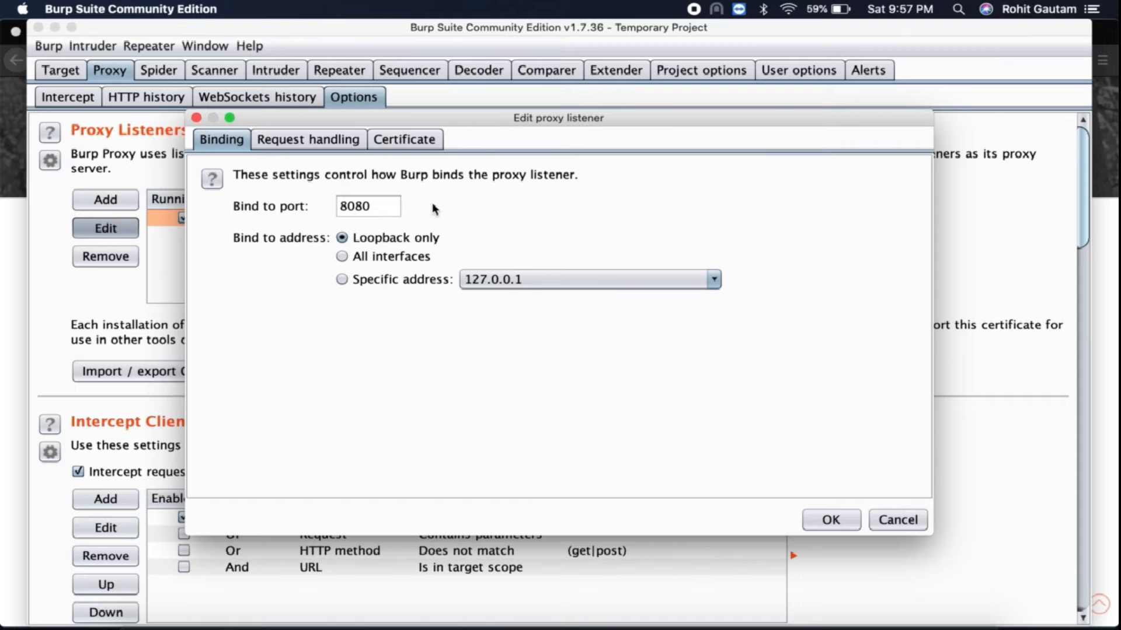
{"action": "left_click", "coordinate": [381, 205]}
{"action": "key", "text": "BackSpace"}
{"action": "type", "text": "1"}
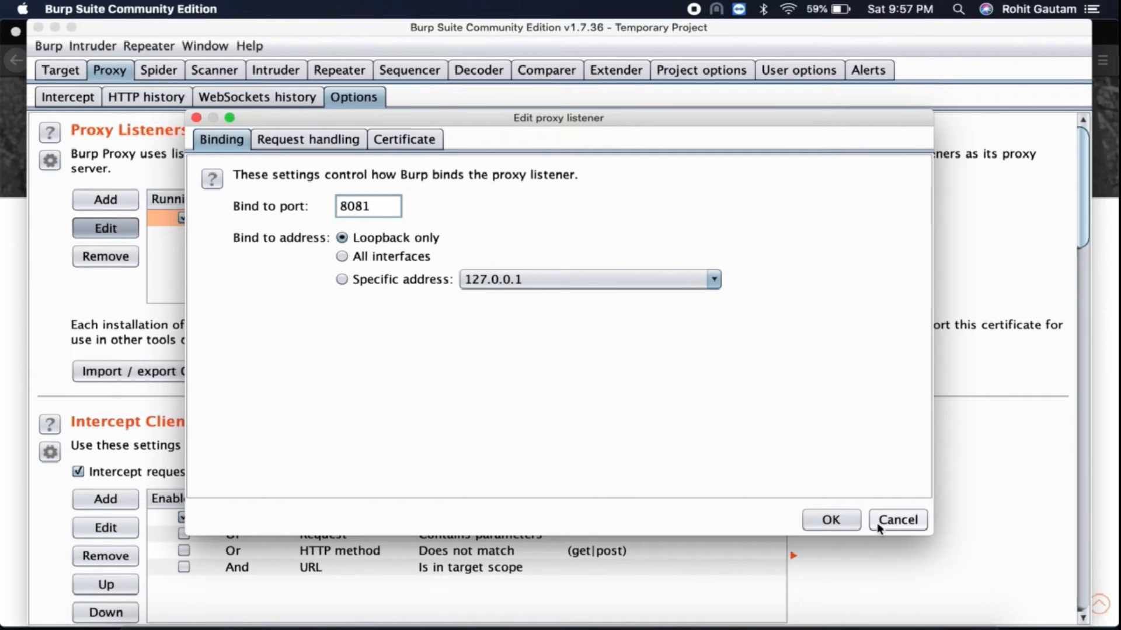
{"action": "left_click", "coordinate": [850, 523]}
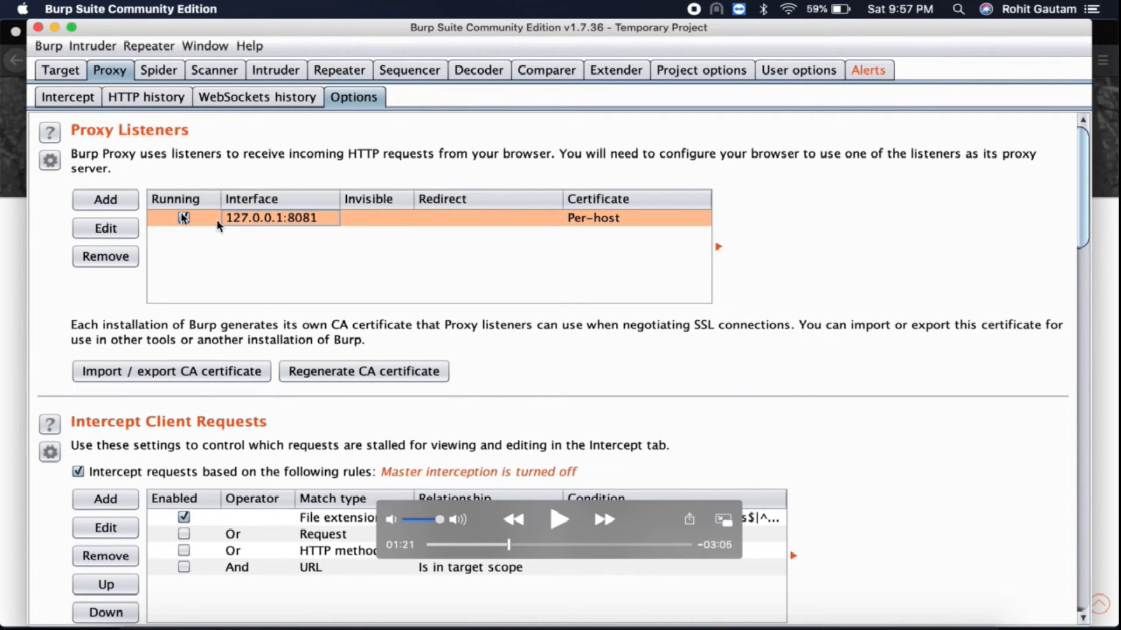
{"action": "key", "text": "space"}
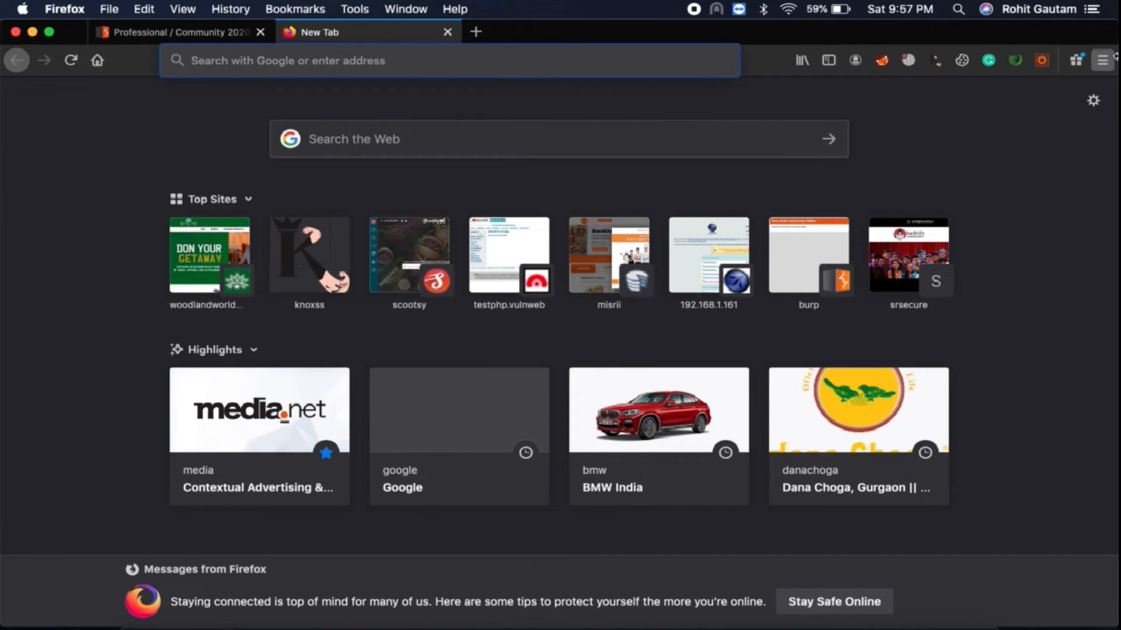
- Switch to Firefox and search its preferences for "proxy"
{"action": "left_click", "coordinate": [1112, 58]}
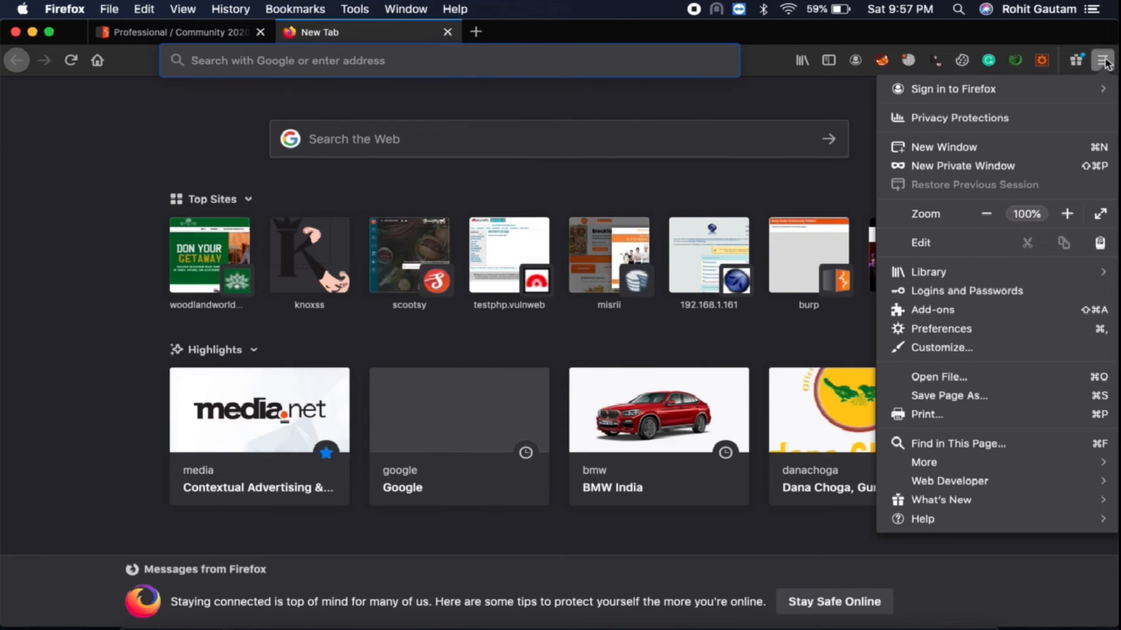
{"action": "left_click", "coordinate": [933, 329]}
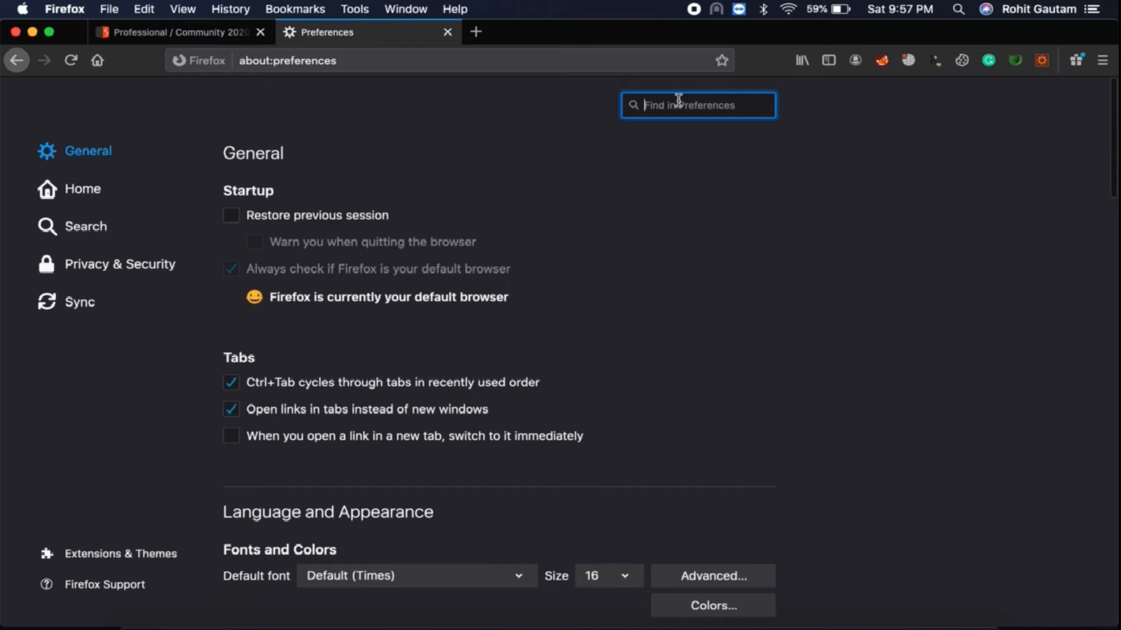
{"action": "type", "text": "proxy"}
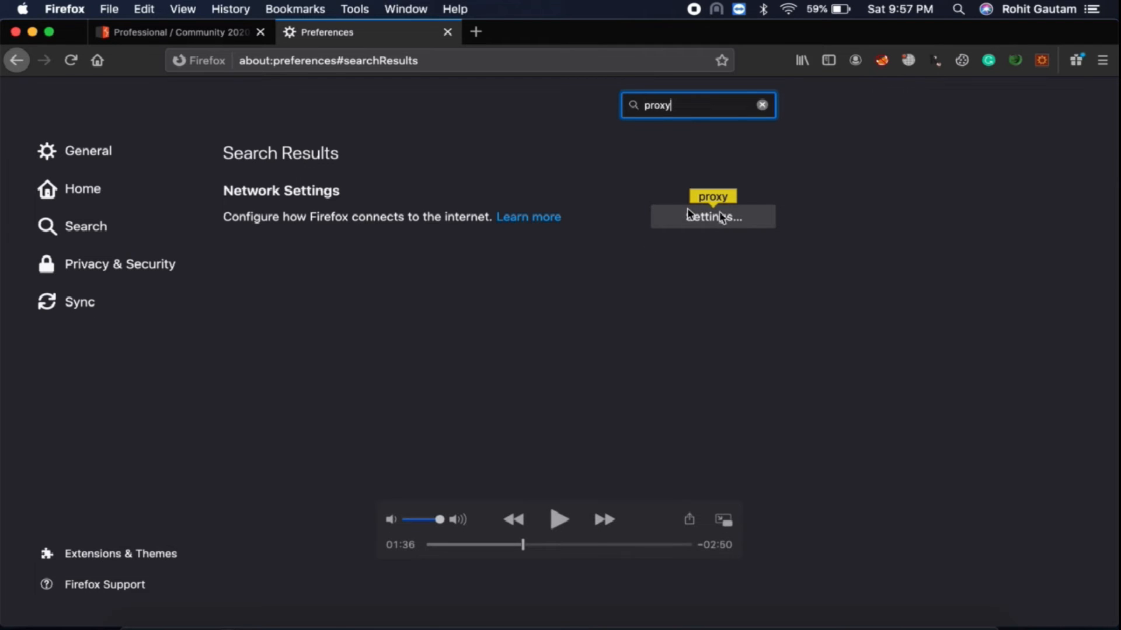
{"action": "key", "text": "space"}
- Open Firefox's network settings and select manual proxy configuration with HTTP proxy 127.0.0.1 on port 8081
{"action": "key", "text": "space"}
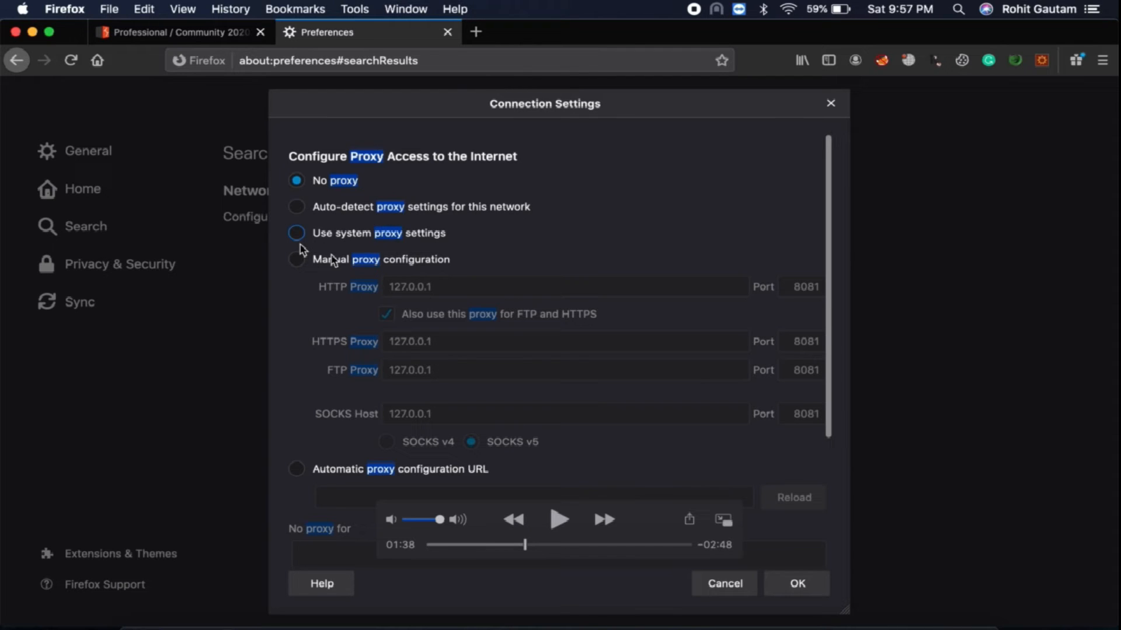
{"action": "key", "text": "space"}
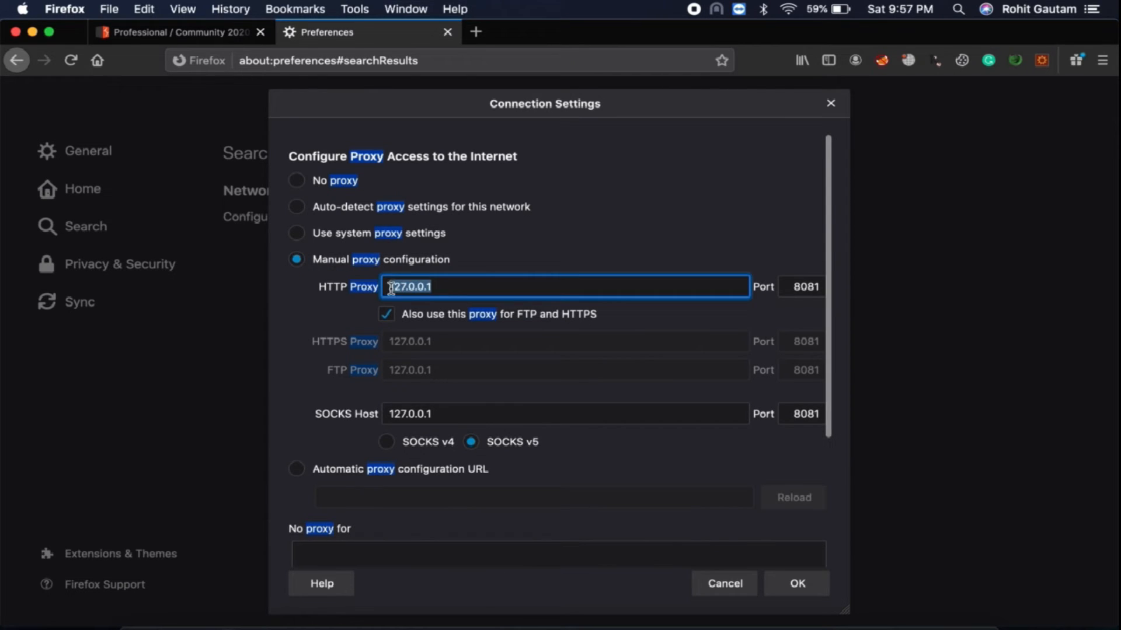
{"action": "key", "text": "space"}
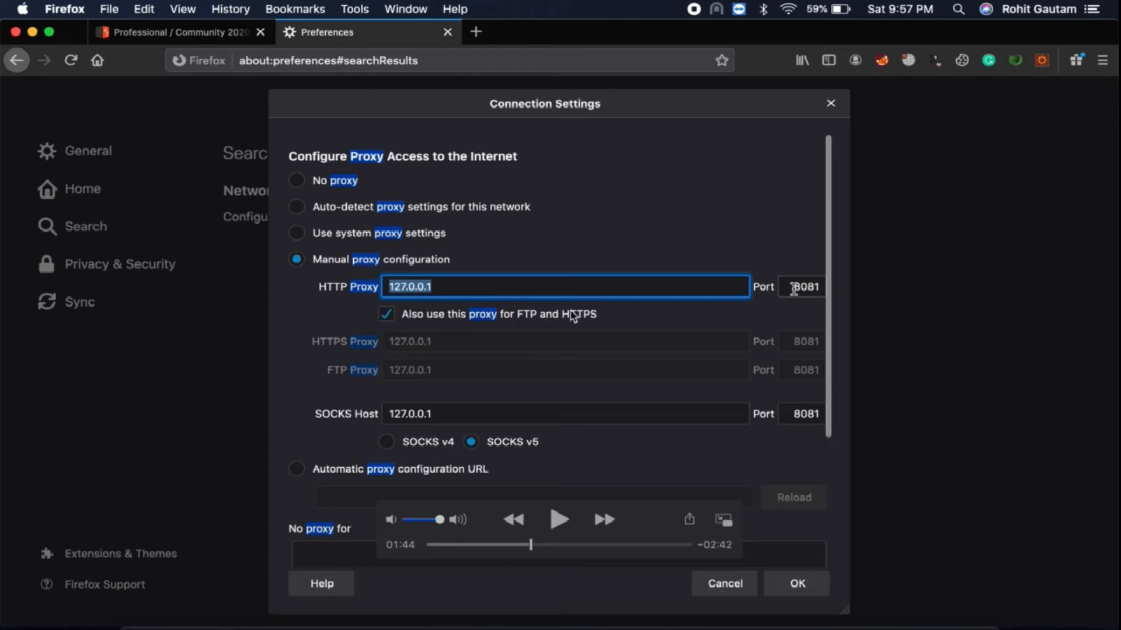
{"action": "double_click", "coordinate": [793, 290]}
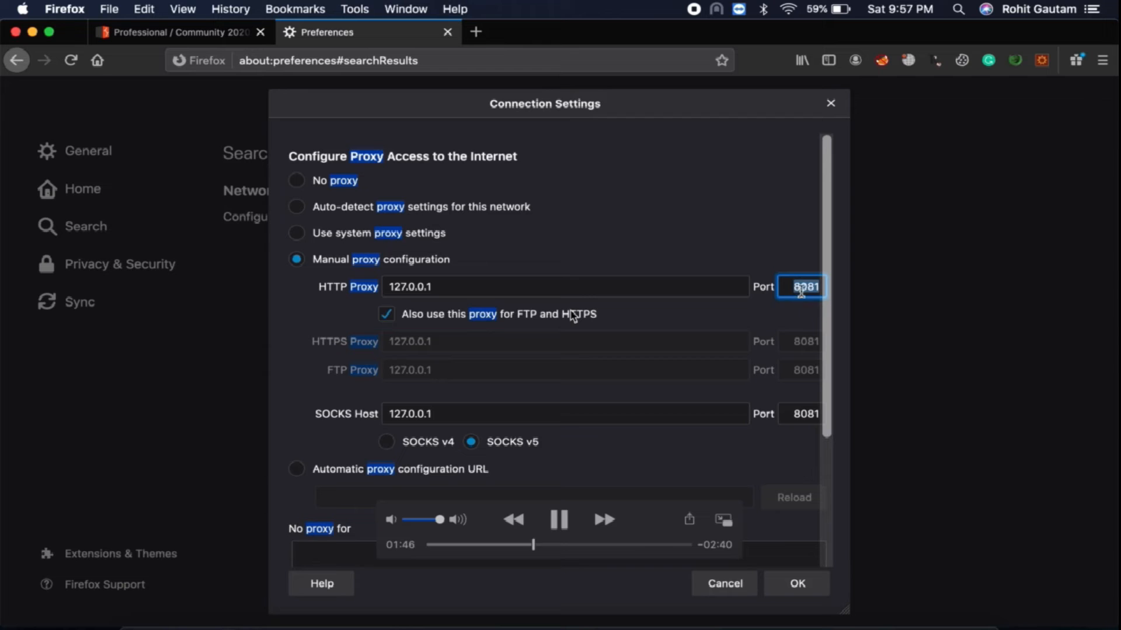
- Disable the option to also use this proxy for FTP and HTTPS, and save the connection settings
{"action": "left_click", "coordinate": [387, 316]}
{"action": "left_click", "coordinate": [387, 315]}
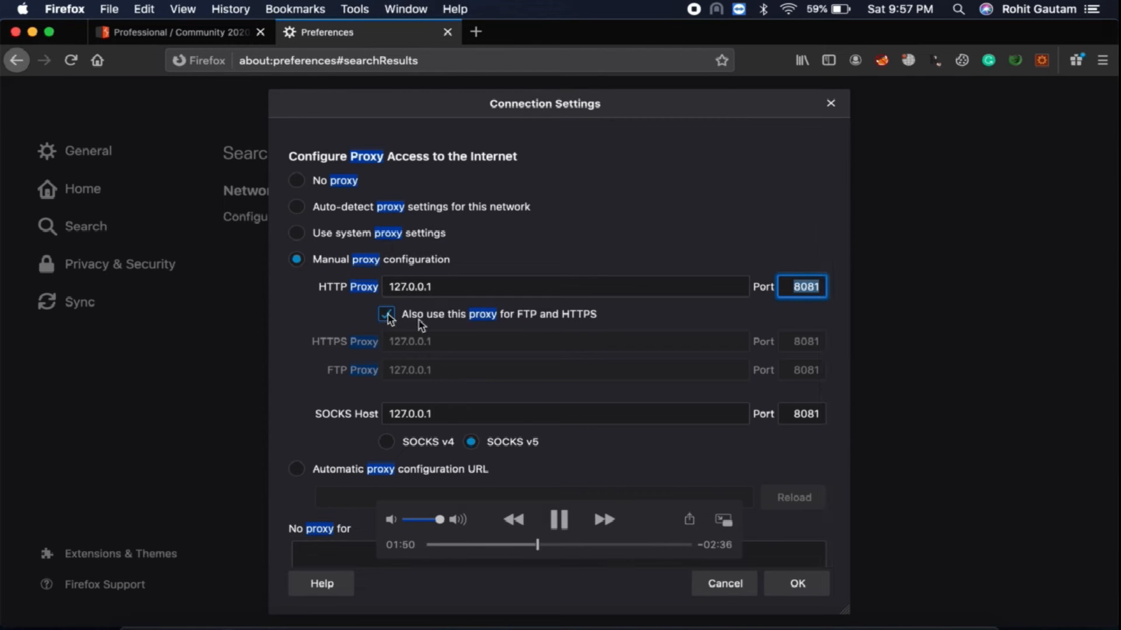
{"action": "left_click_drag", "start_coordinate": [409, 318], "coordinate": [589, 320]}
{"action": "left_click", "coordinate": [388, 315]}
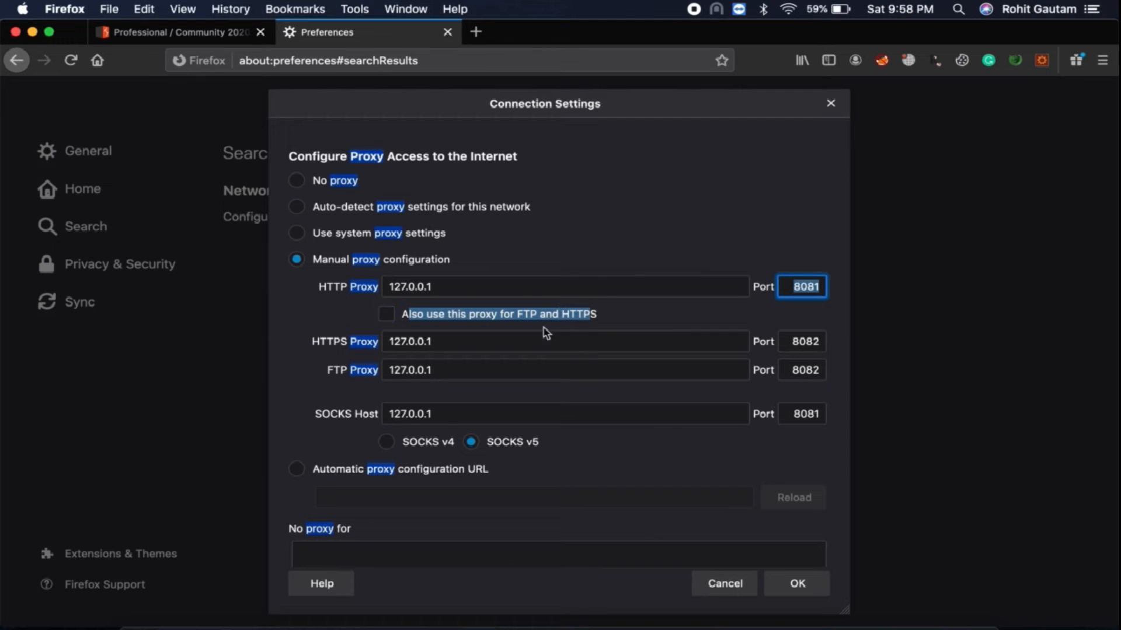
{"action": "left_click", "coordinate": [795, 585]}
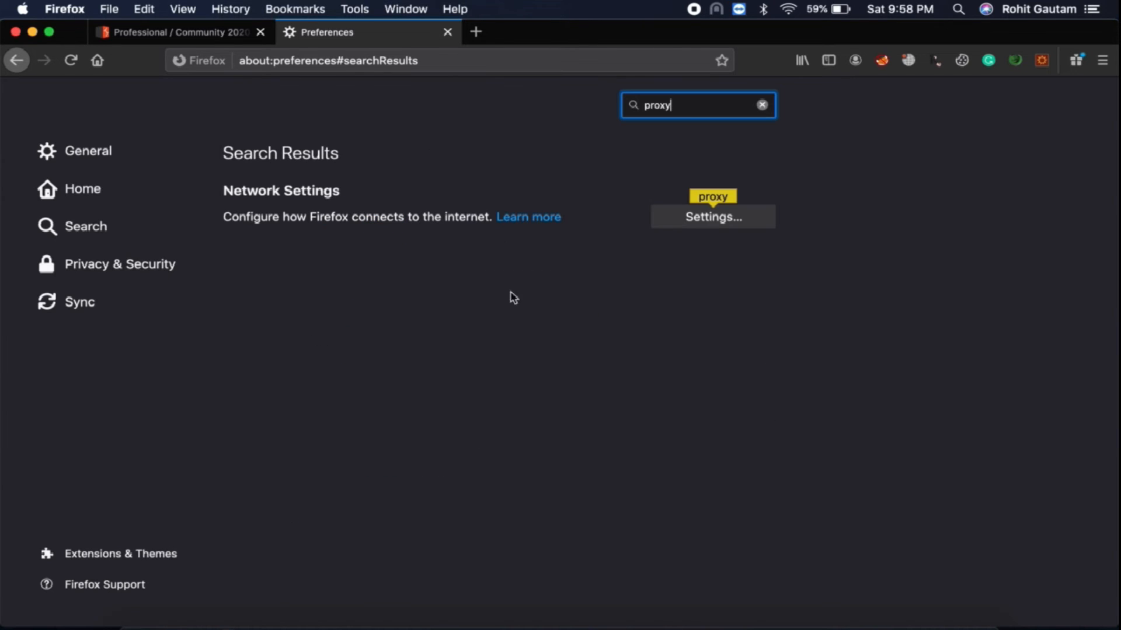
{"action": "left_click", "coordinate": [475, 32]}
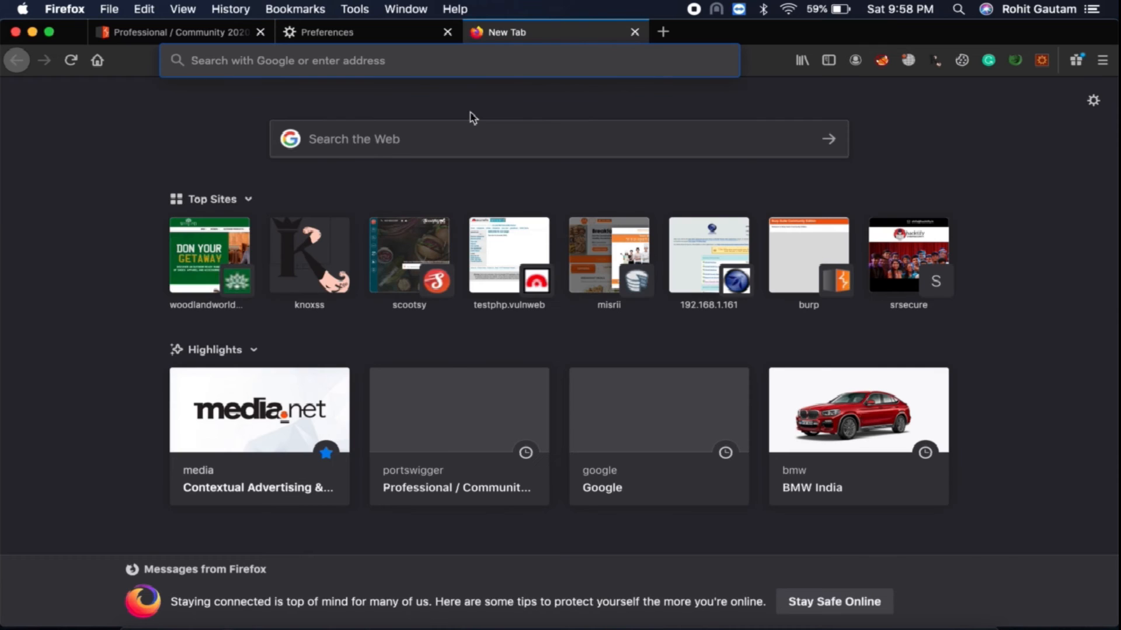
{"action": "type", "text": "htt"}
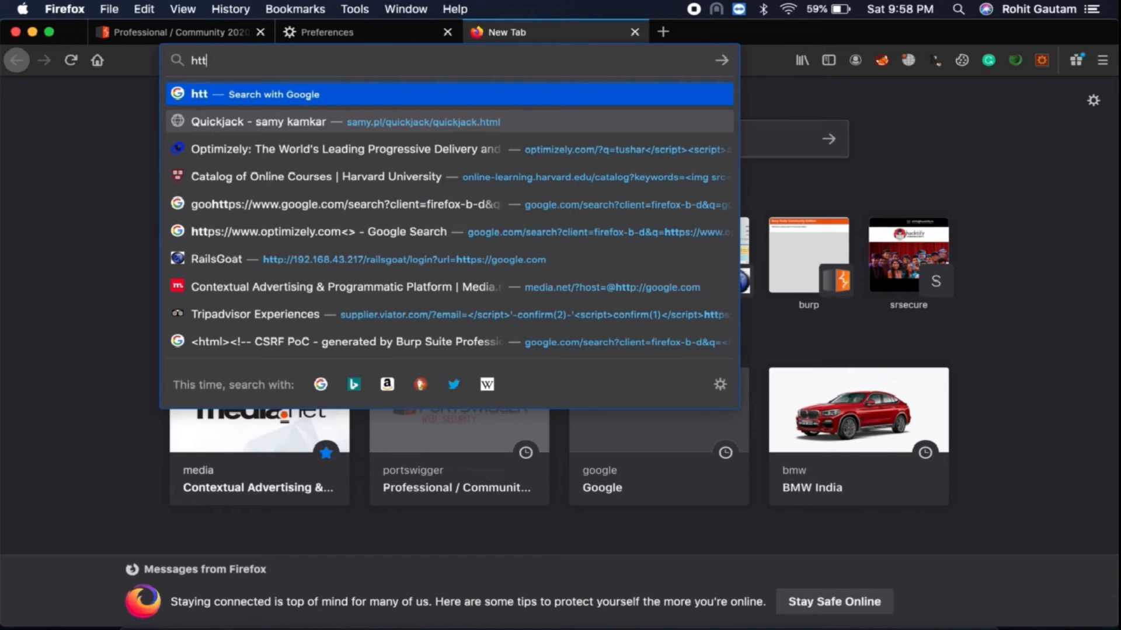
{"action": "type", "text": "p://burp/"}
{"action": "key", "text": "Return"}
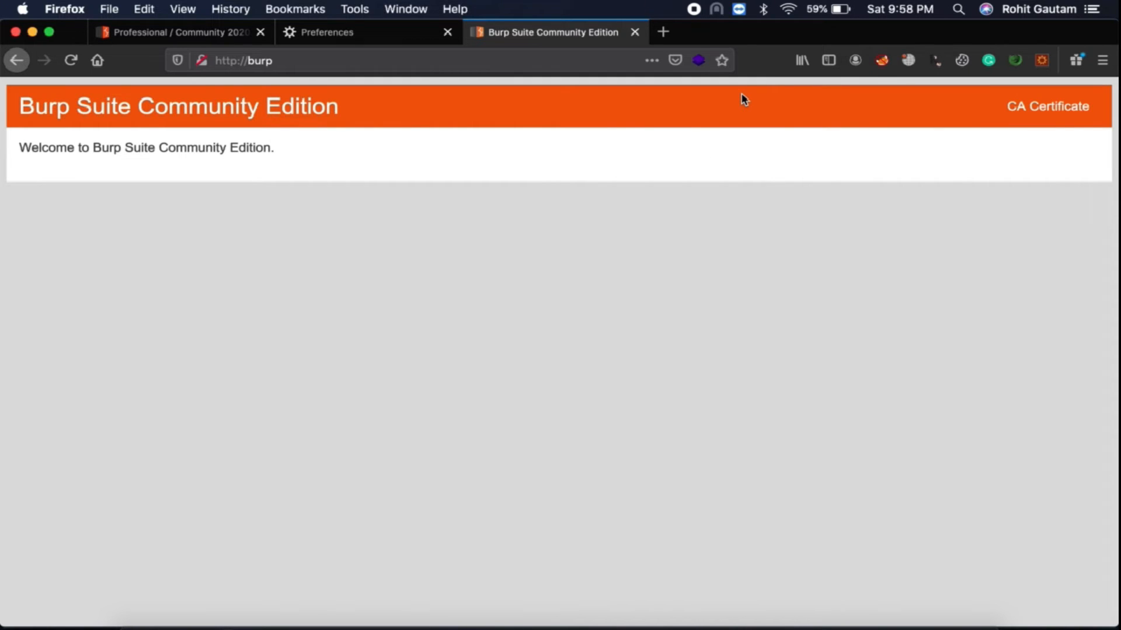
- Download Burp's CA certificate by saving cacert.der as a file, and view the recent downloads
{"action": "left_click", "coordinate": [1055, 117]}
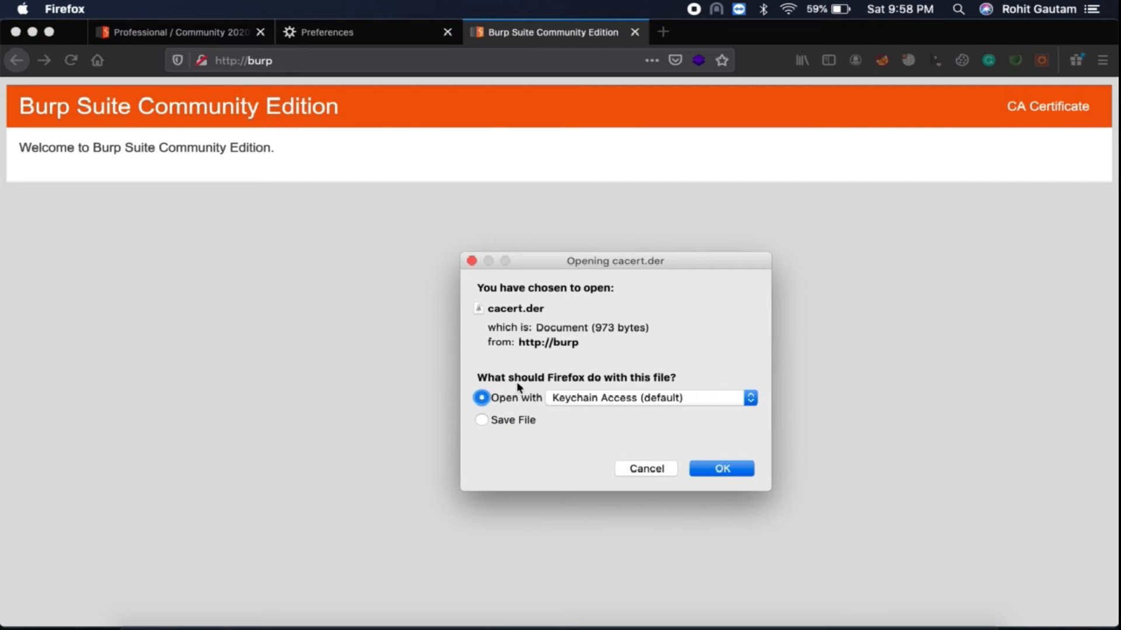
{"action": "left_click", "coordinate": [516, 422]}
{"action": "left_click", "coordinate": [718, 470]}
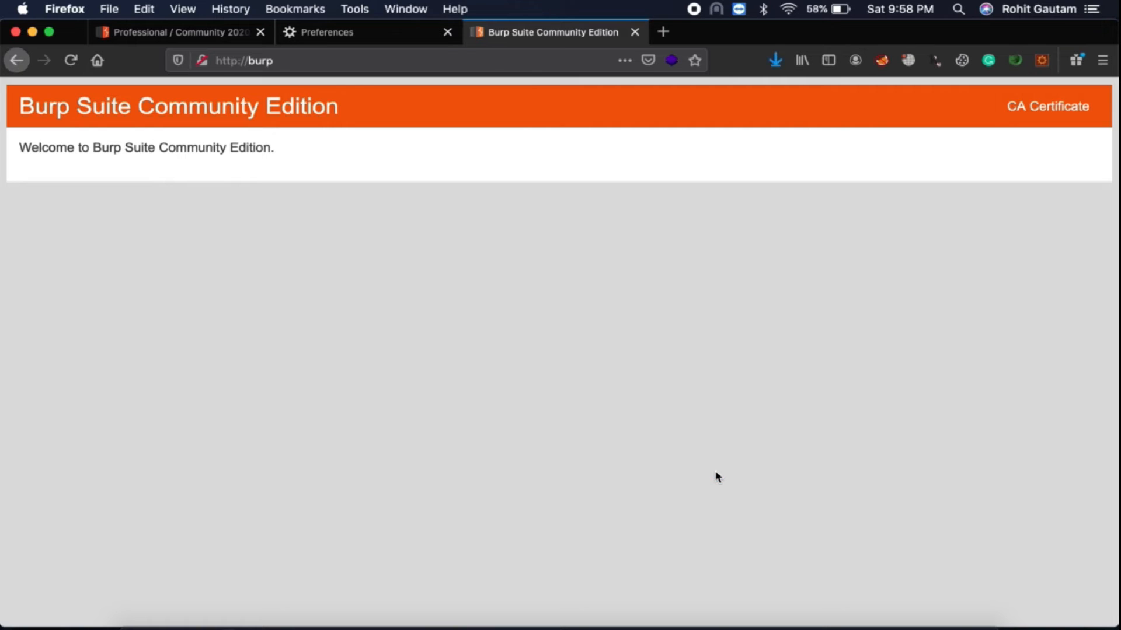
{"action": "left_click", "coordinate": [773, 63]}
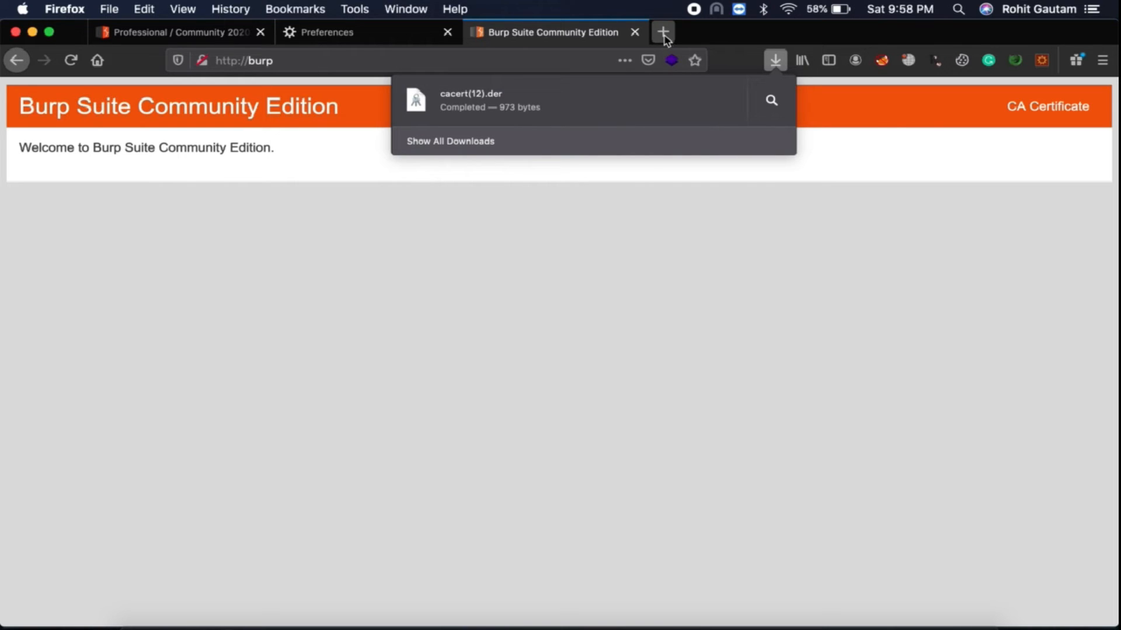
- Search the Firefox preferences for "certi" and open the Certificate Manager
{"action": "left_click", "coordinate": [328, 35]}
{"action": "left_click_drag", "start_coordinate": [708, 108], "coordinate": [627, 108]}
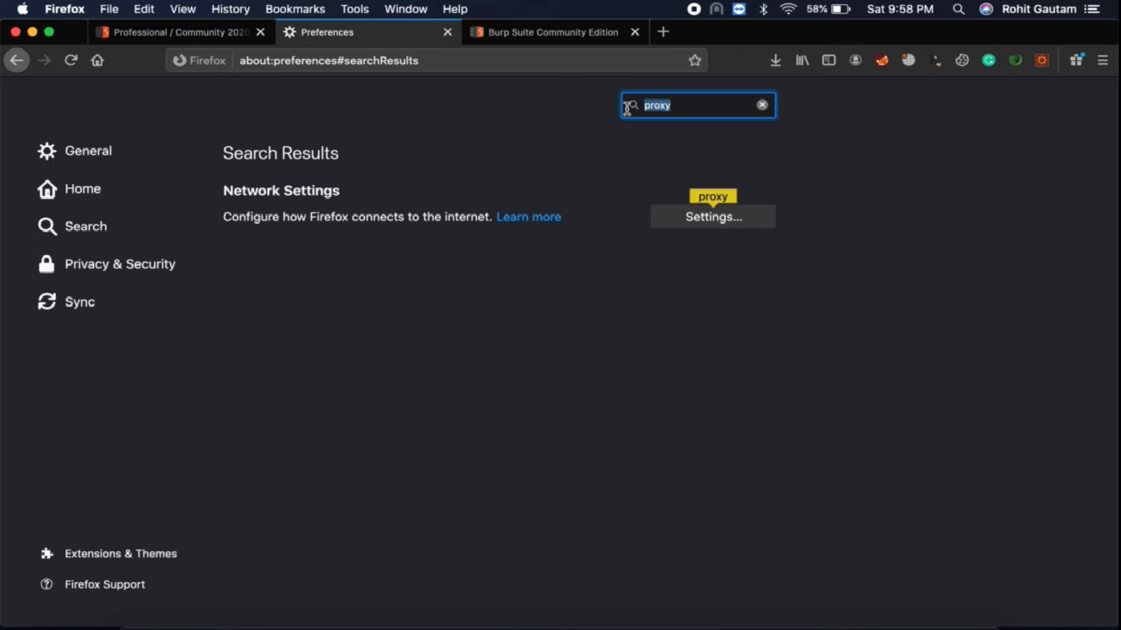
{"action": "type", "text": "certi"}
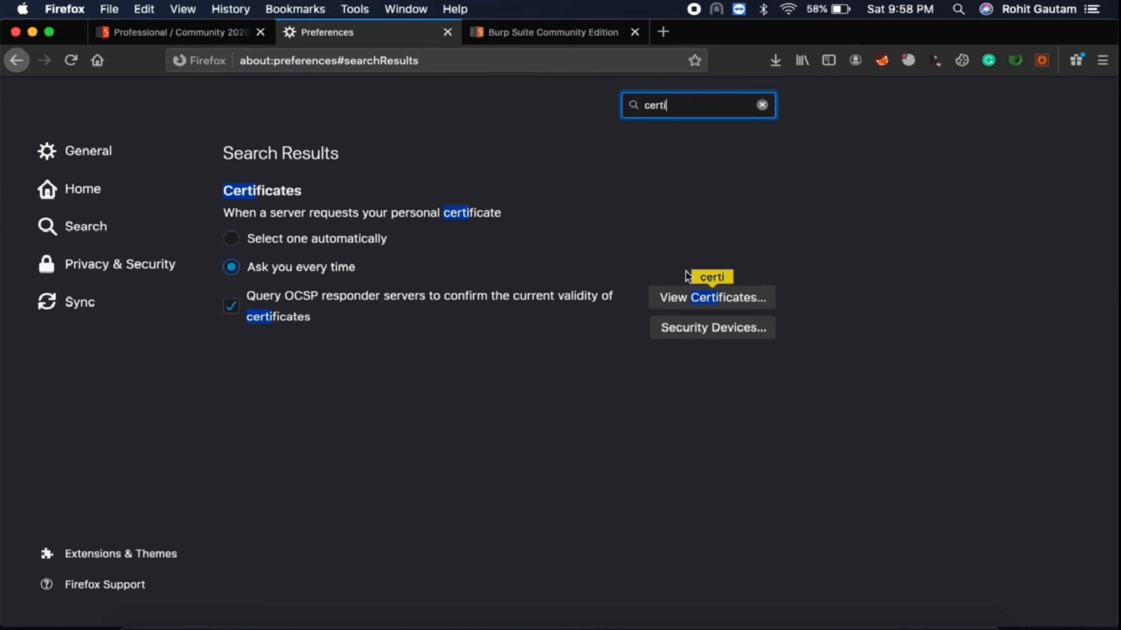
{"action": "left_click", "coordinate": [678, 300]}
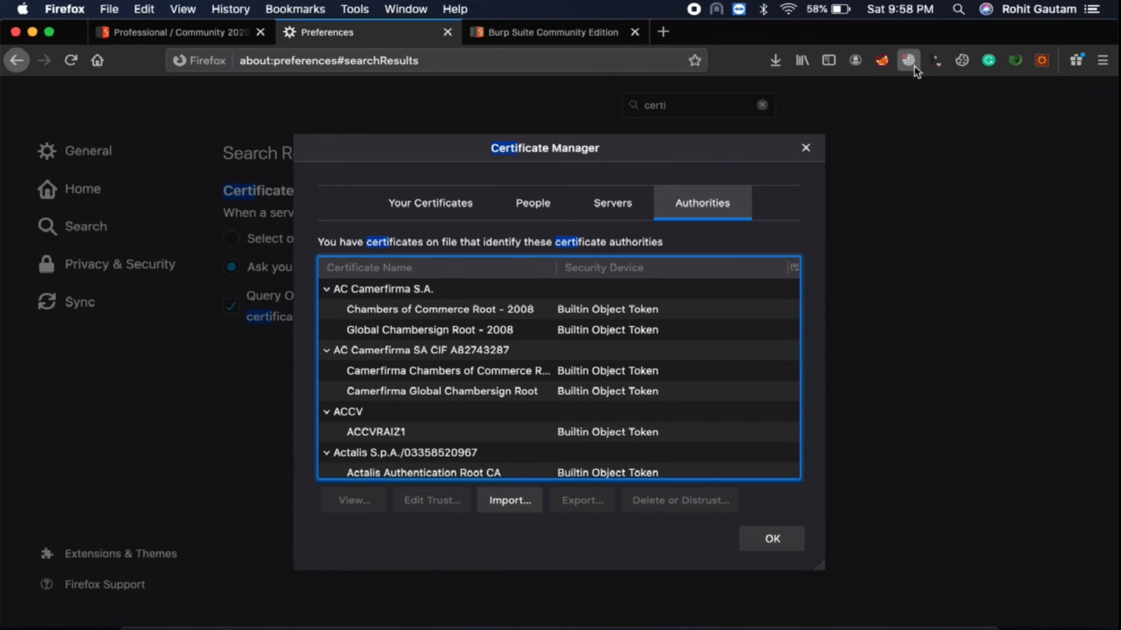
- Locate the downloaded cacert(12).der file in Finder, and put the Finder window away
{"action": "left_click", "coordinate": [775, 60]}
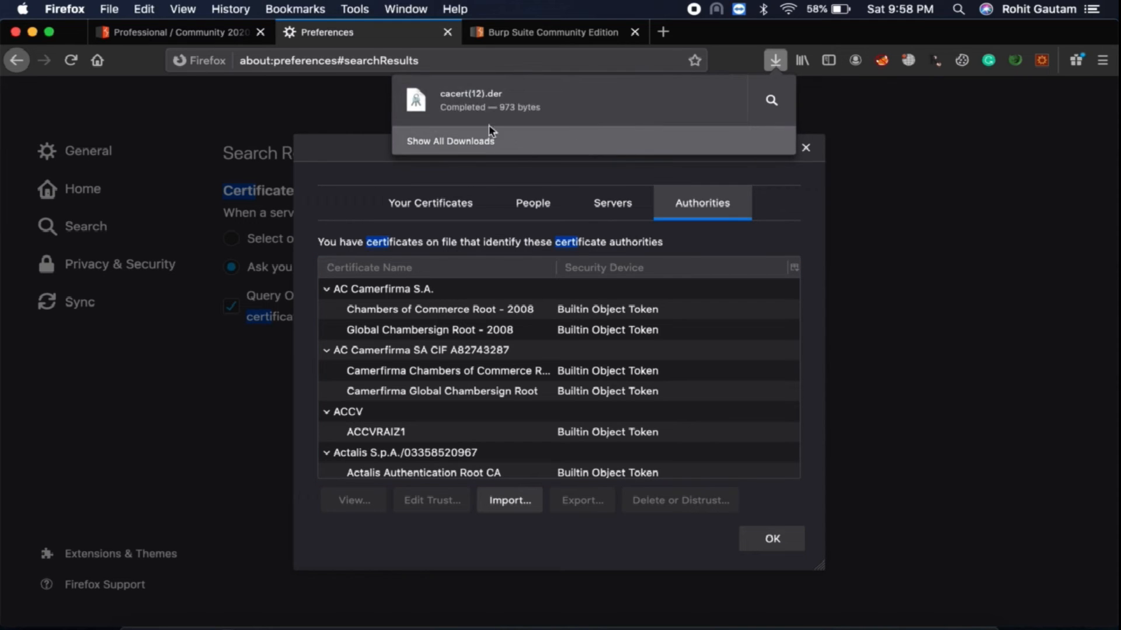
{"action": "right_click", "coordinate": [490, 108]}
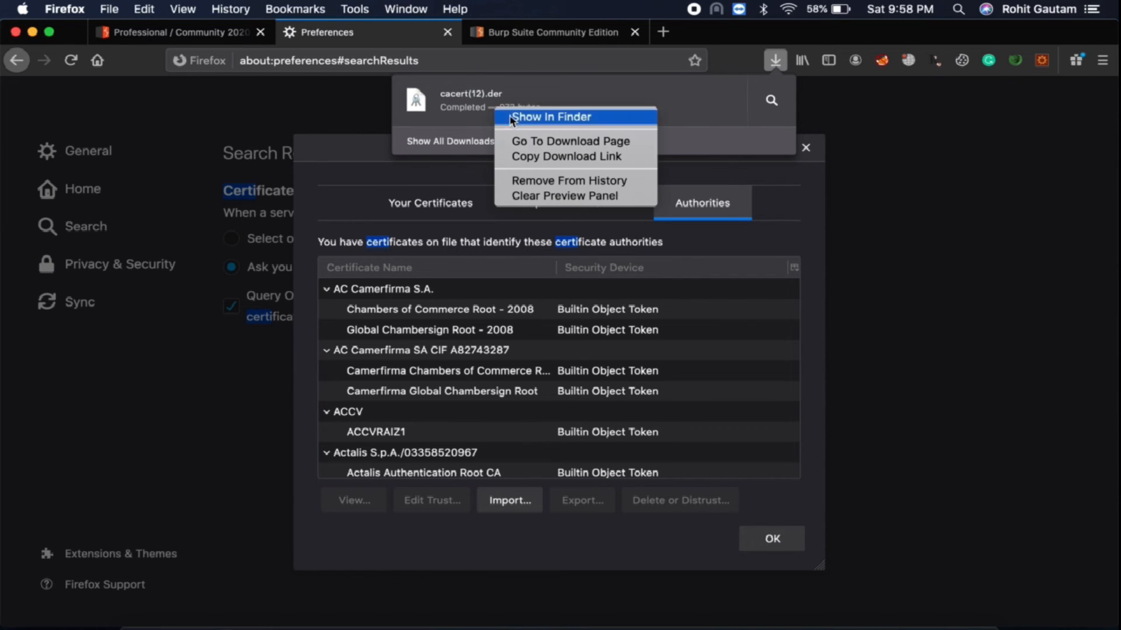
{"action": "left_click", "coordinate": [506, 114]}
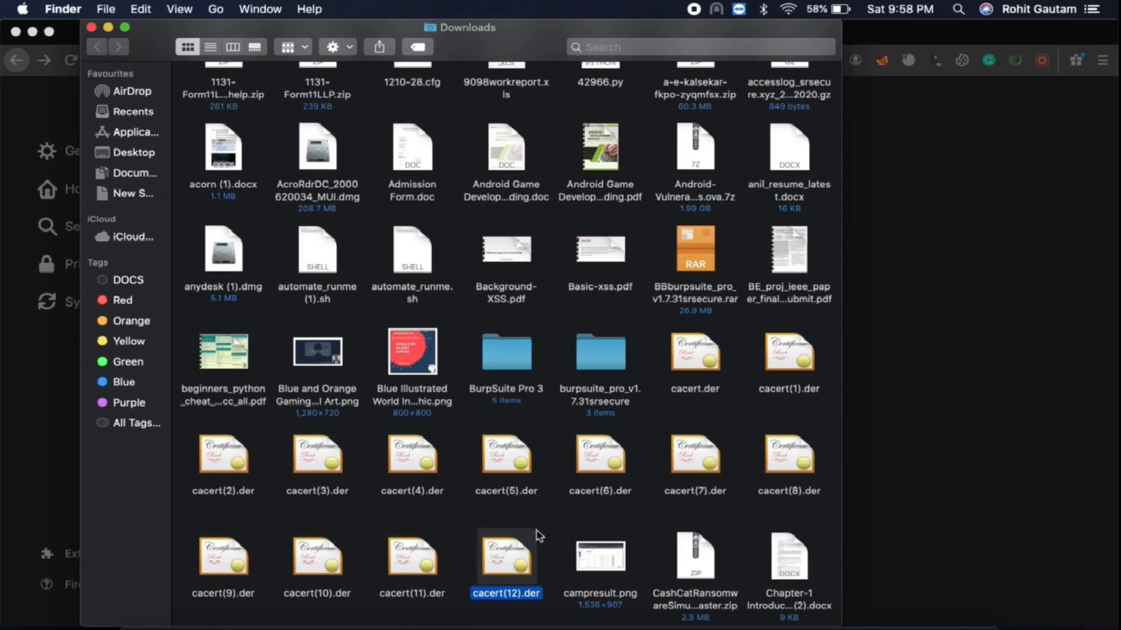
{"action": "scroll", "coordinate": [536, 533], "scroll_direction": "down", "scroll_amount": 3}
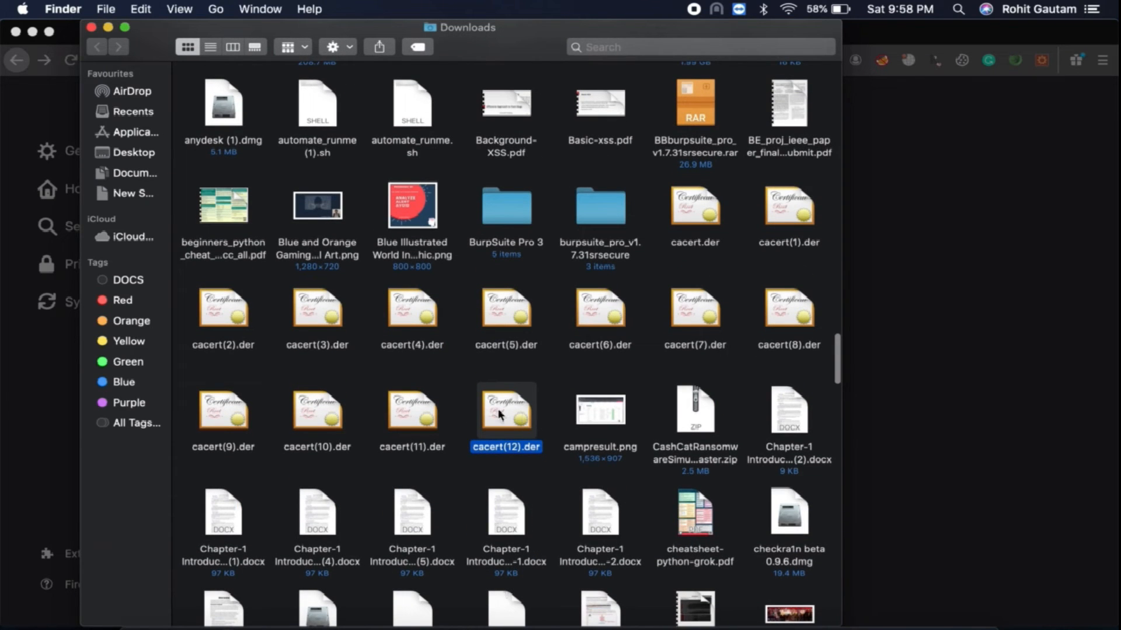
{"action": "left_click", "coordinate": [108, 27]}
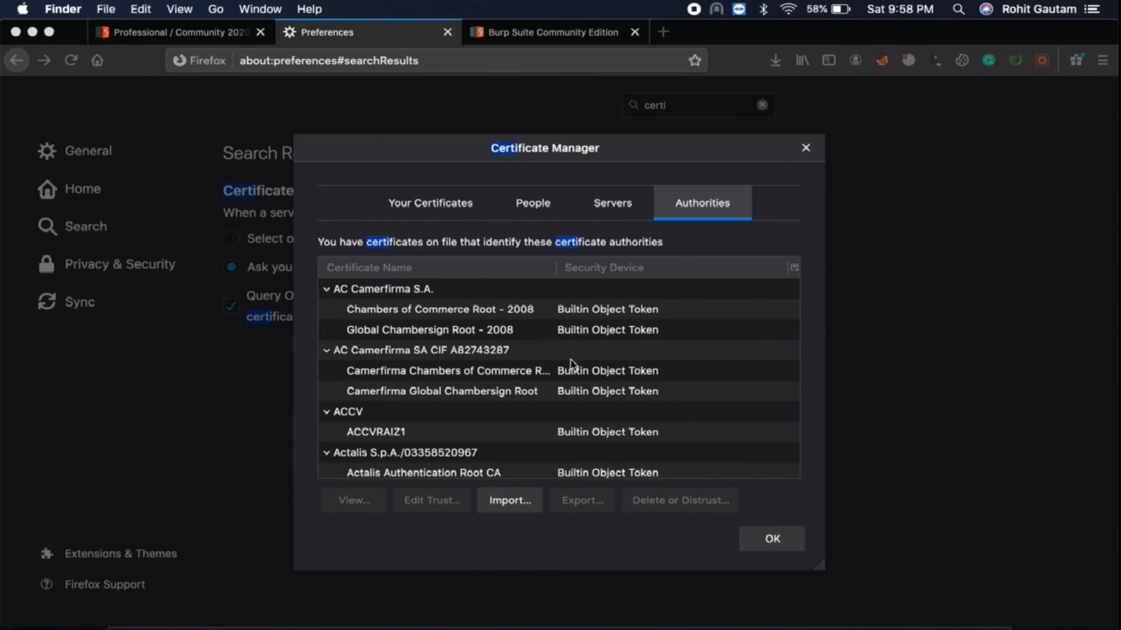
- Try to import cacert(12).der from Downloads as a certificate authority, and close the Certificate Manager
{"action": "left_click", "coordinate": [523, 498]}
{"action": "left_click", "coordinate": [515, 506]}
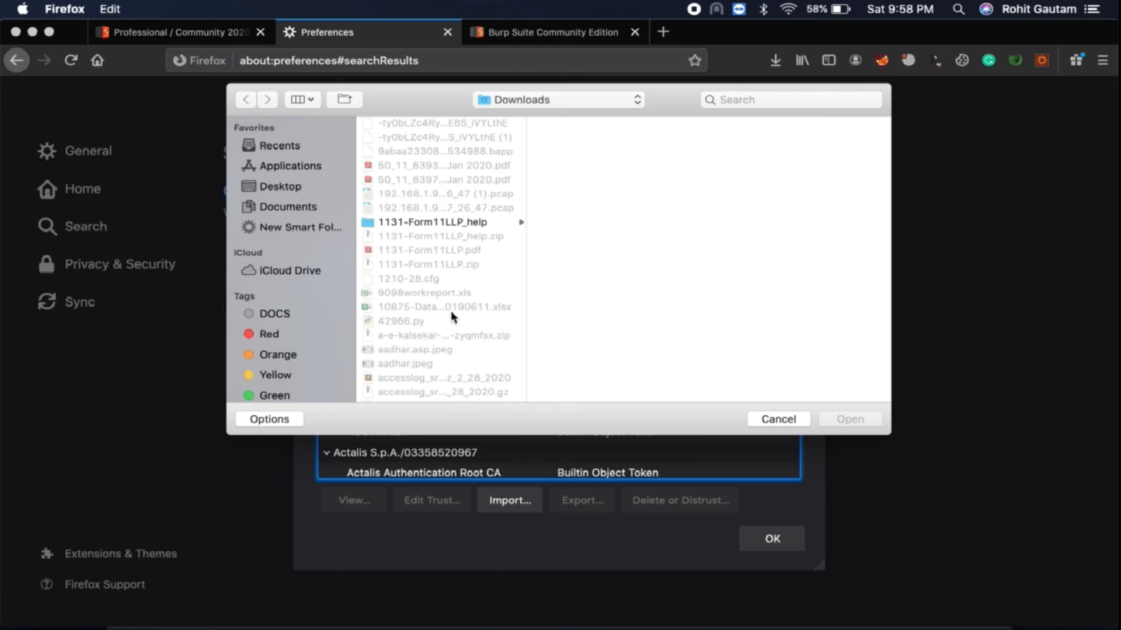
{"action": "key", "text": "c"}
{"action": "scroll", "coordinate": [451, 312], "scroll_direction": "down", "scroll_amount": 5}
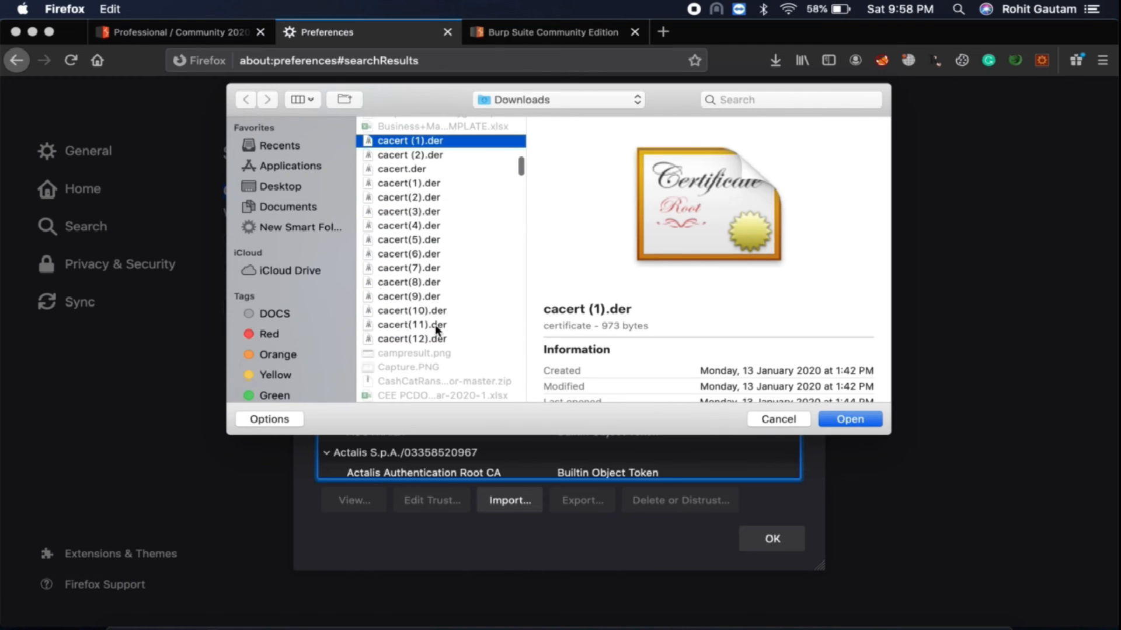
{"action": "left_click", "coordinate": [432, 339]}
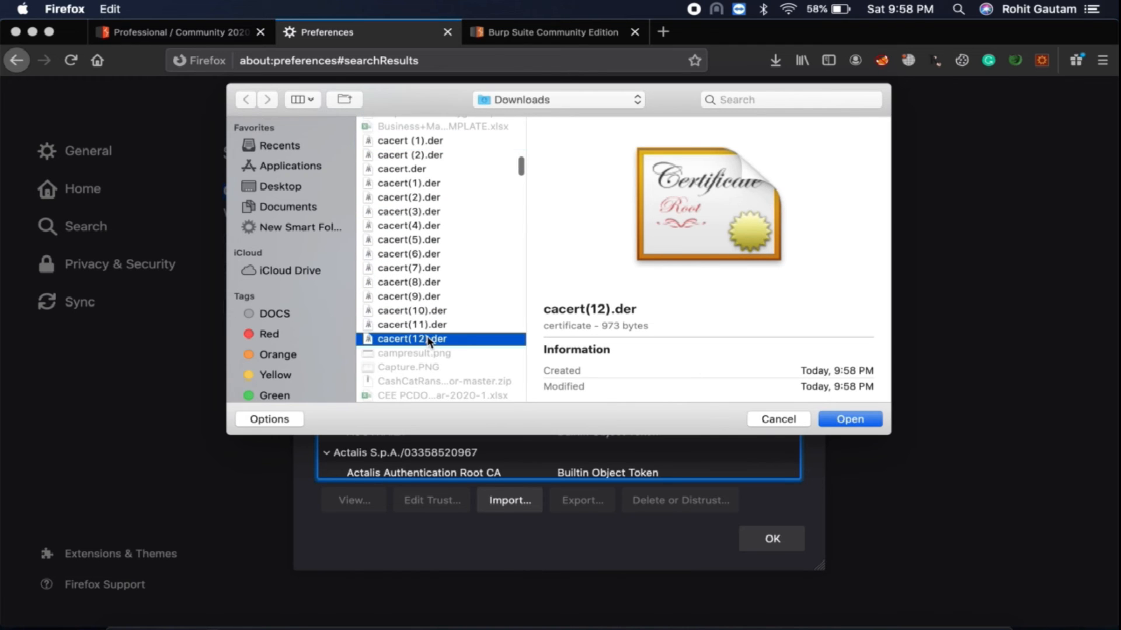
{"action": "left_click", "coordinate": [850, 419]}
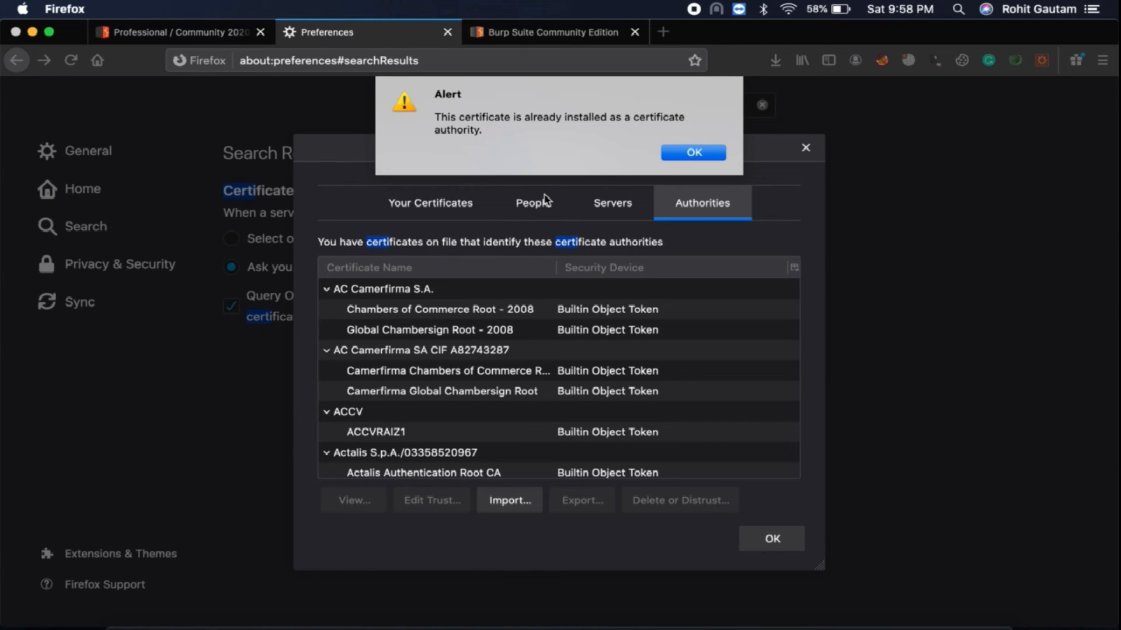
{"action": "left_click_drag", "start_coordinate": [435, 117], "coordinate": [704, 117]}
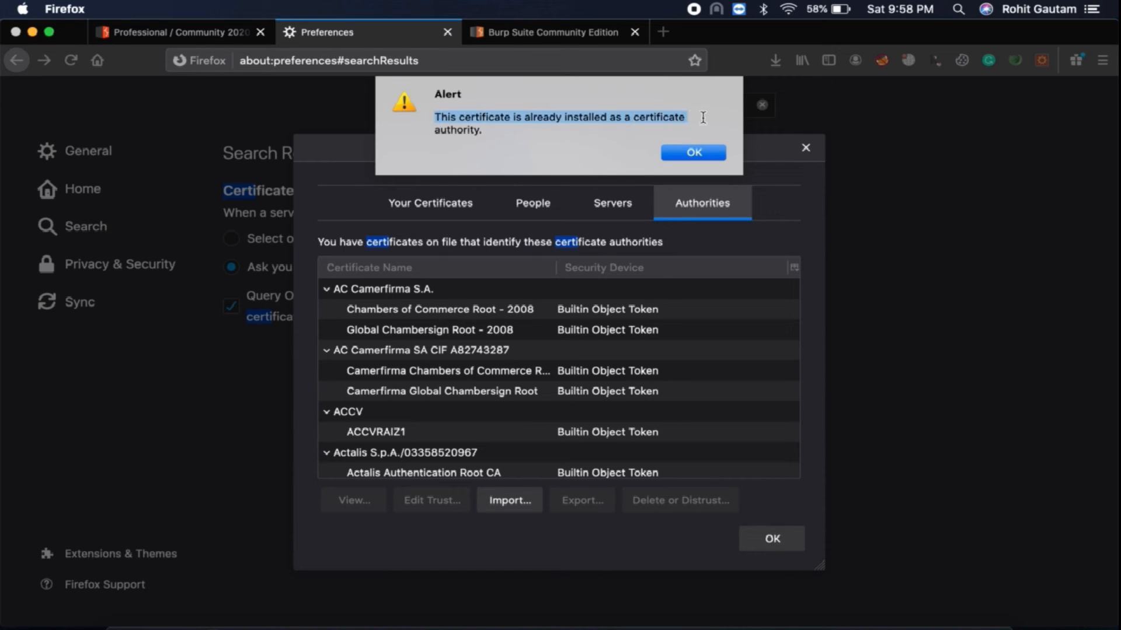
{"action": "left_click_drag", "start_coordinate": [447, 130], "coordinate": [490, 129]}
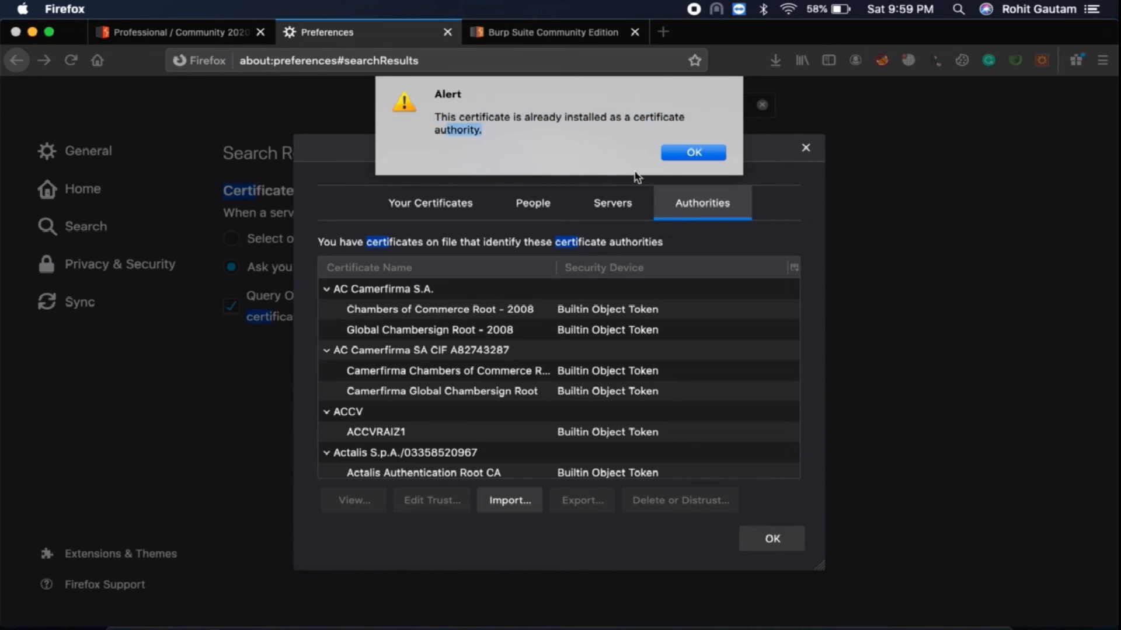
{"action": "left_click", "coordinate": [669, 154]}
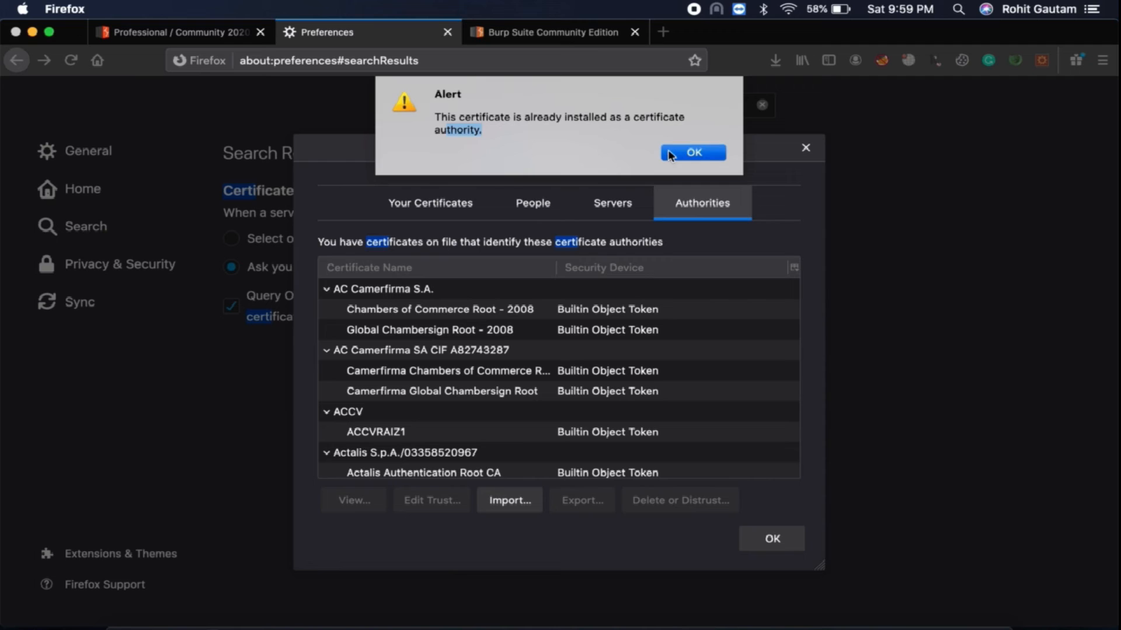
{"action": "left_click", "coordinate": [785, 539]}
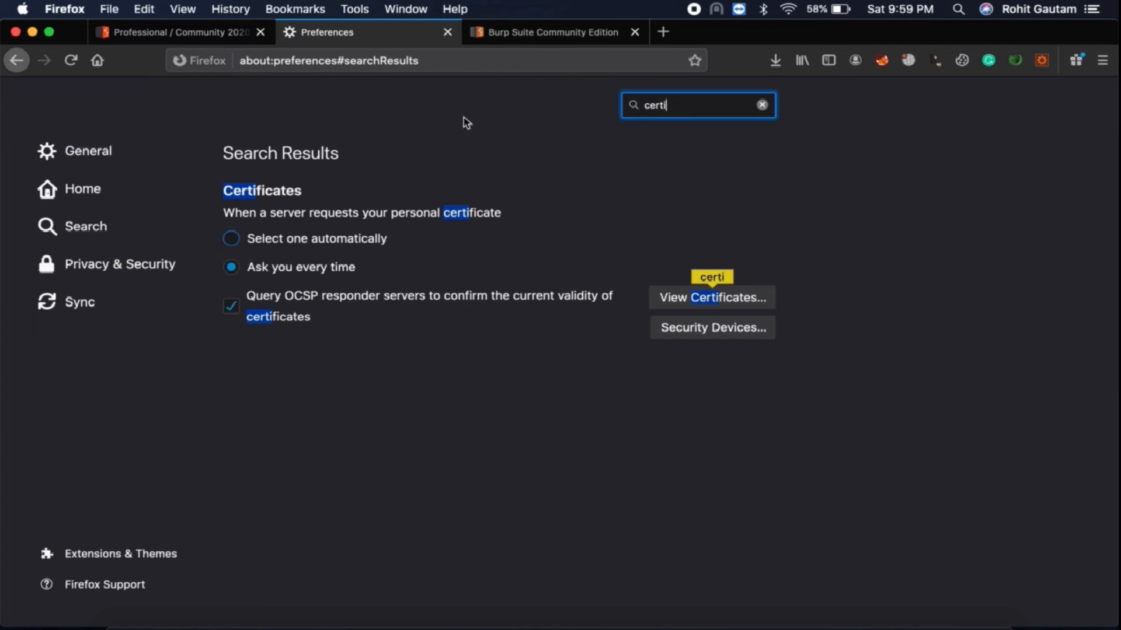
- Switch to Burp Suite, turn on proxy interception, and narrow its window so the browser page shows beside it
{"action": "left_click", "coordinate": [596, 40]}
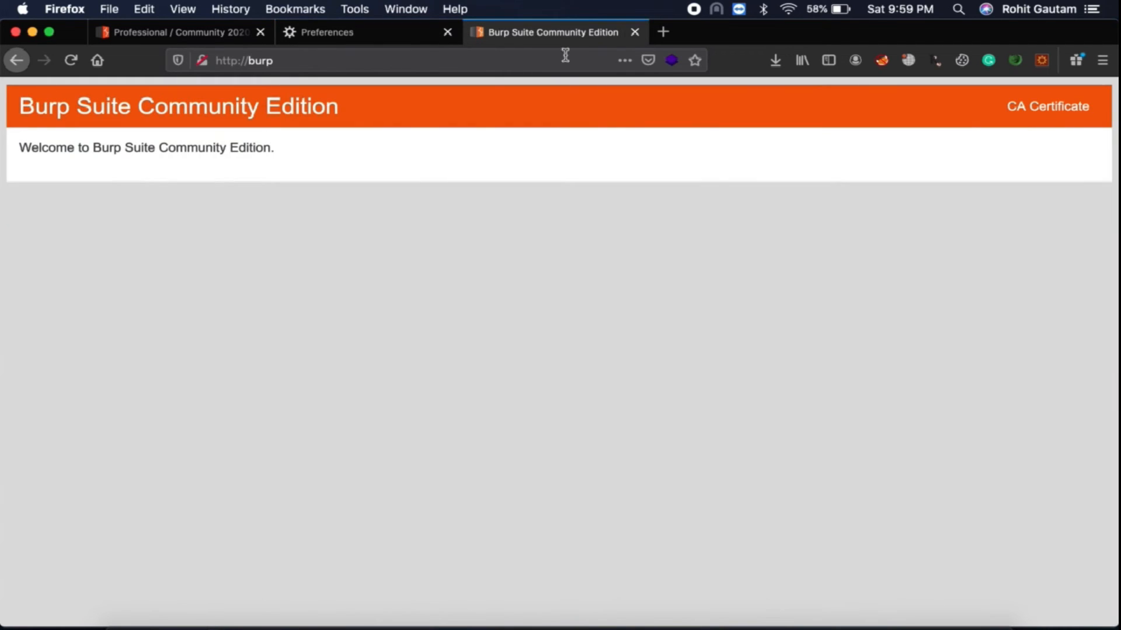
{"action": "left_click", "coordinate": [499, 61]}
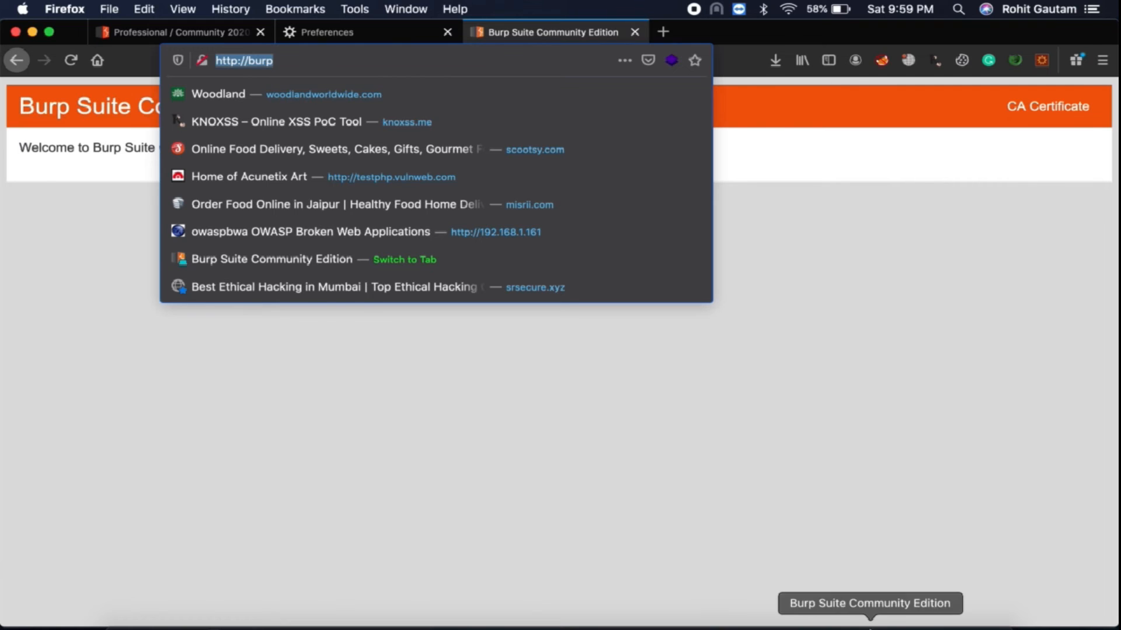
{"action": "left_click", "coordinate": [844, 618]}
{"action": "left_click", "coordinate": [301, 151]}
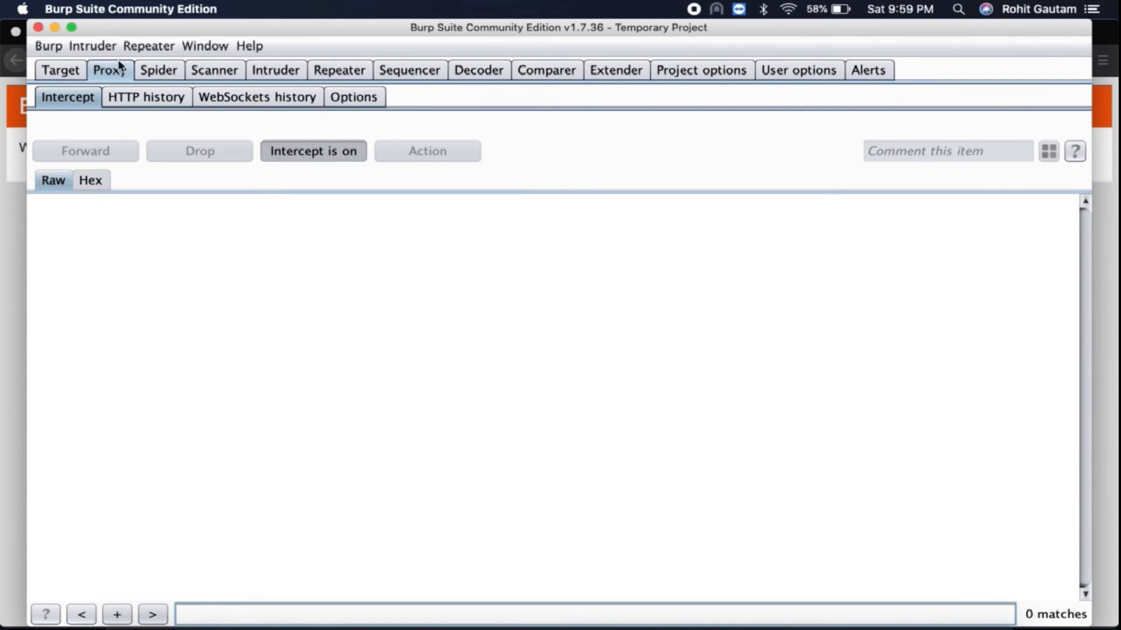
{"action": "left_click_drag", "start_coordinate": [28, 19], "coordinate": [501, 39]}
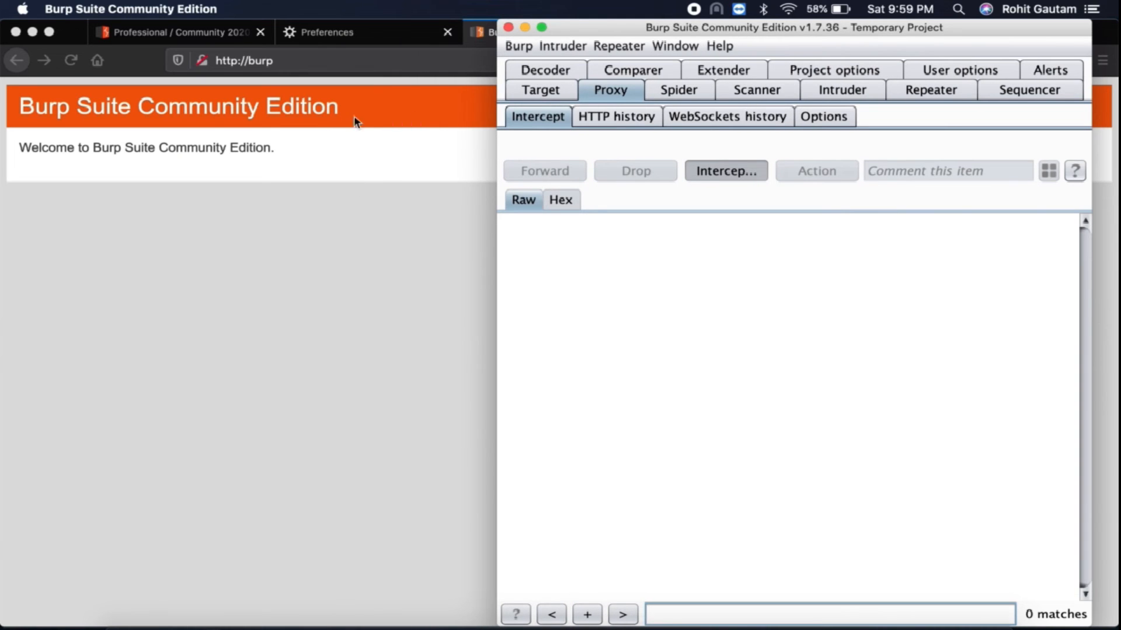
- Switch back to Firefox and load google.com in the Burp page's tab to test the proxy
{"action": "left_click", "coordinate": [383, 60]}
{"action": "left_click", "coordinate": [384, 60]}
{"action": "key", "text": "cmd+a"}
{"action": "type", "text": "goog"}
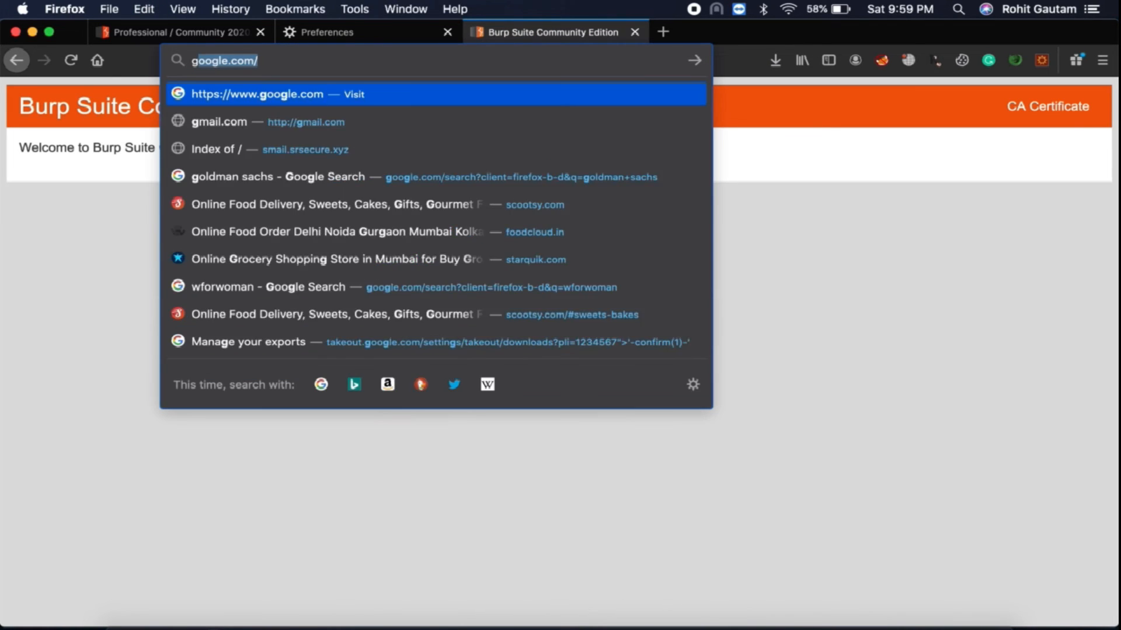
{"action": "key", "text": "Return"}
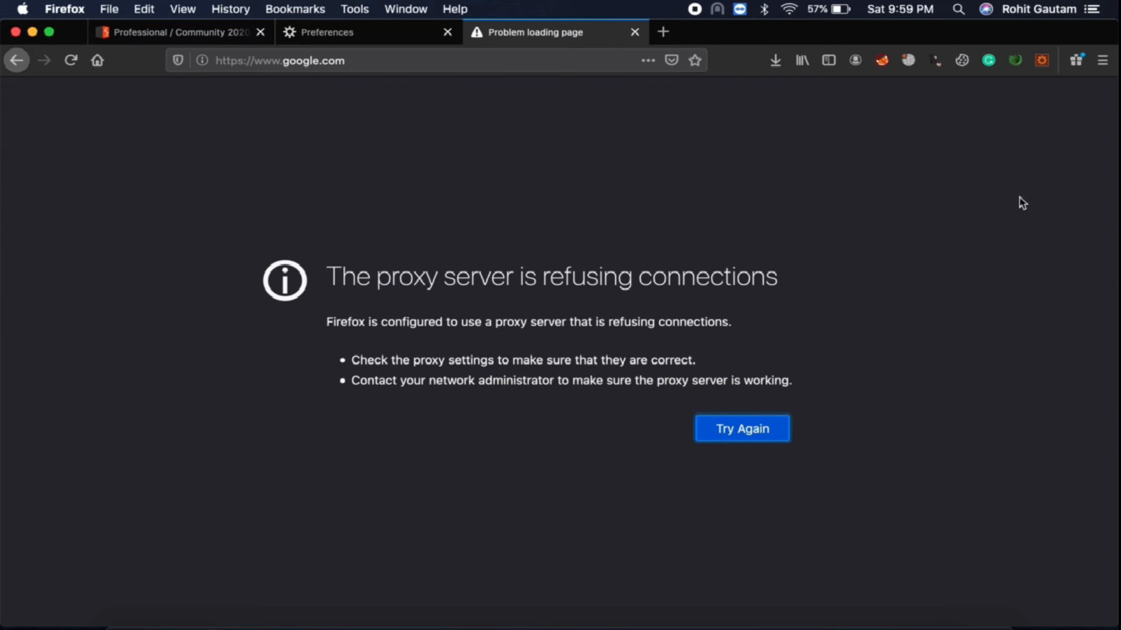
- Switch to Burp Suite to check the proxy listener's interface and port, and return to Firefox
{"action": "left_click", "coordinate": [870, 627]}
{"action": "left_click", "coordinate": [819, 120]}
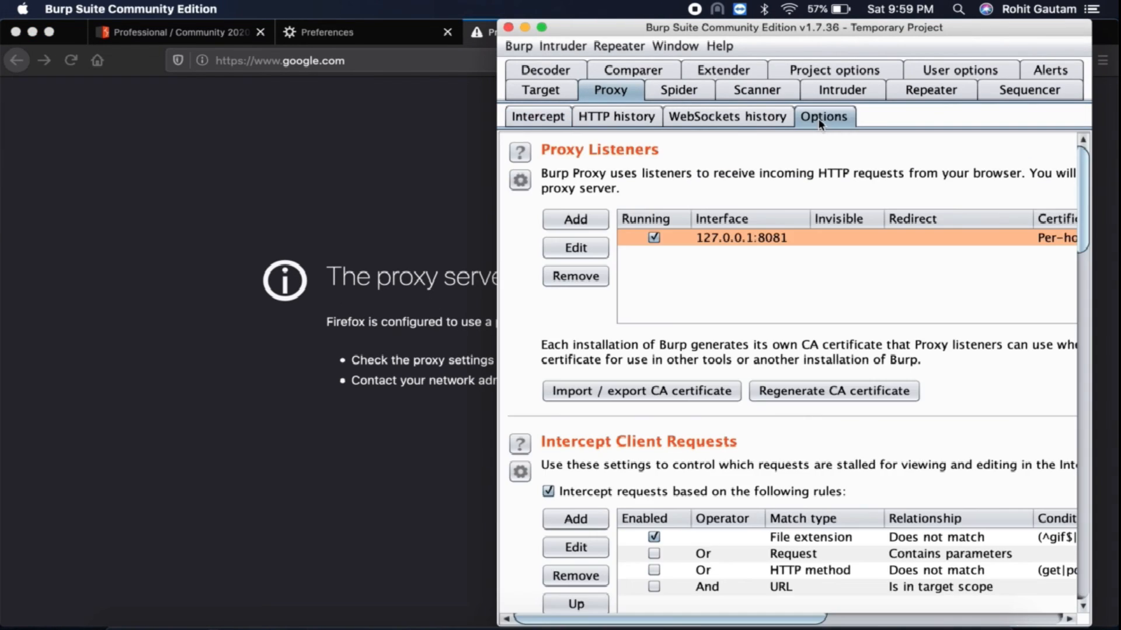
{"action": "left_click", "coordinate": [311, 166]}
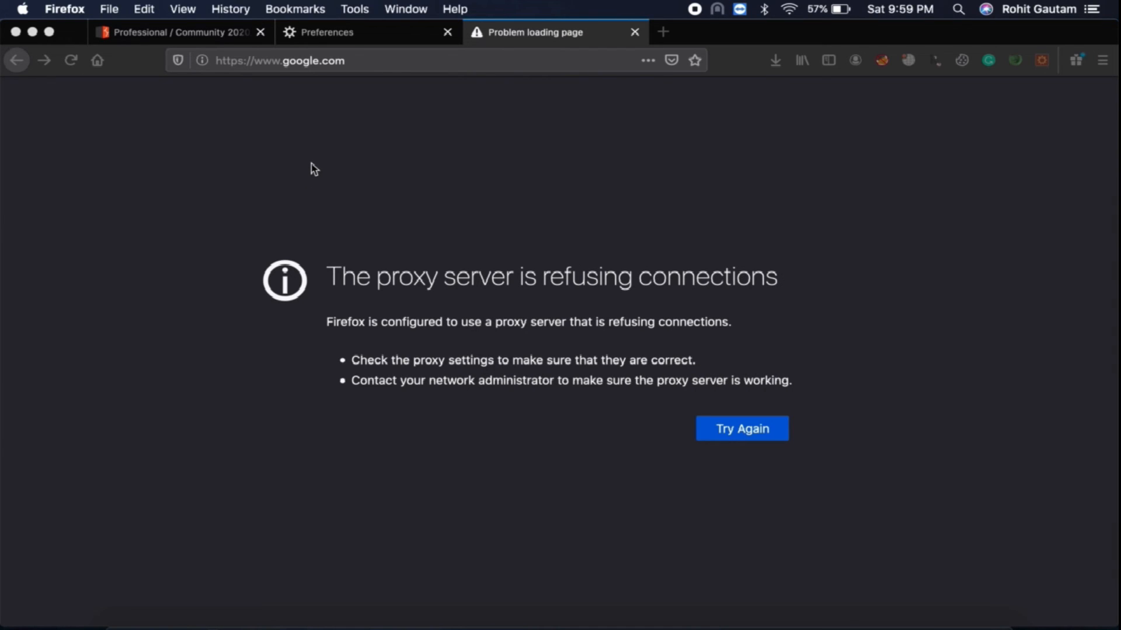
- In Firefox's connection settings, apply the 127.0.0.1 port 8081 HTTP proxy to FTP and HTTPS as well
{"action": "left_click", "coordinate": [359, 34]}
{"action": "key", "text": "super+a"}
{"action": "type", "text": "proxy"}
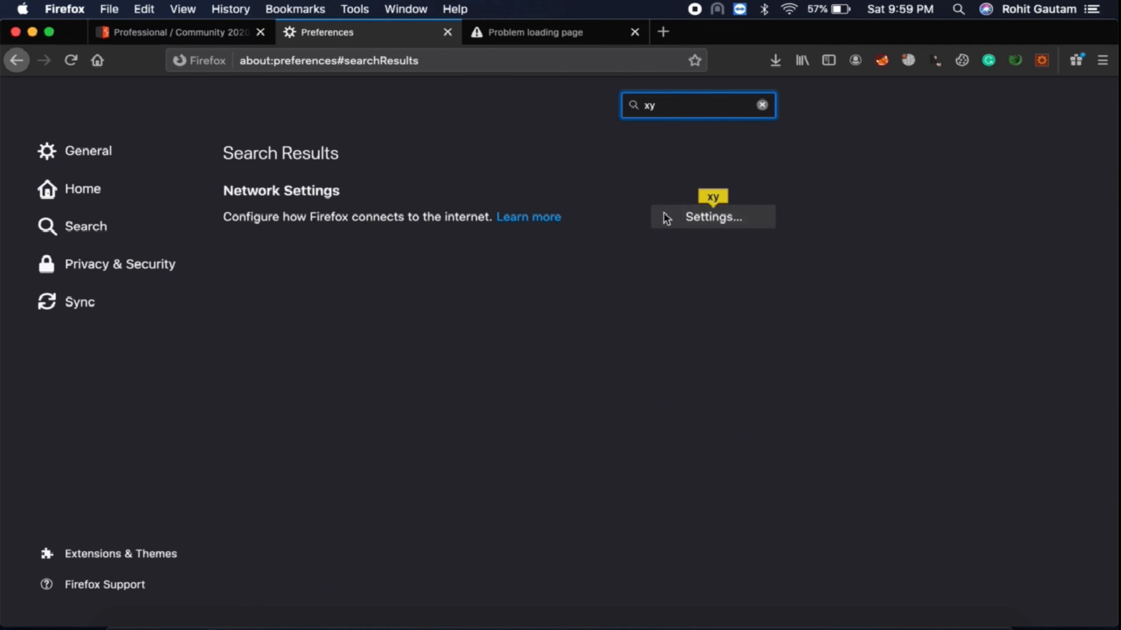
{"action": "left_click", "coordinate": [665, 217]}
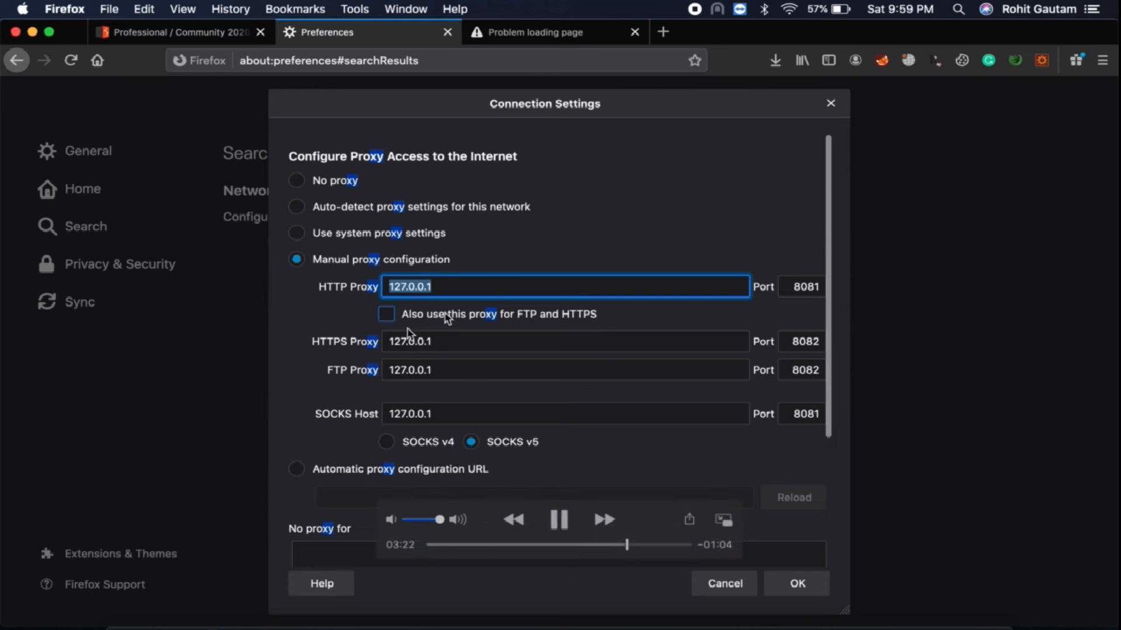
{"action": "left_click", "coordinate": [387, 316]}
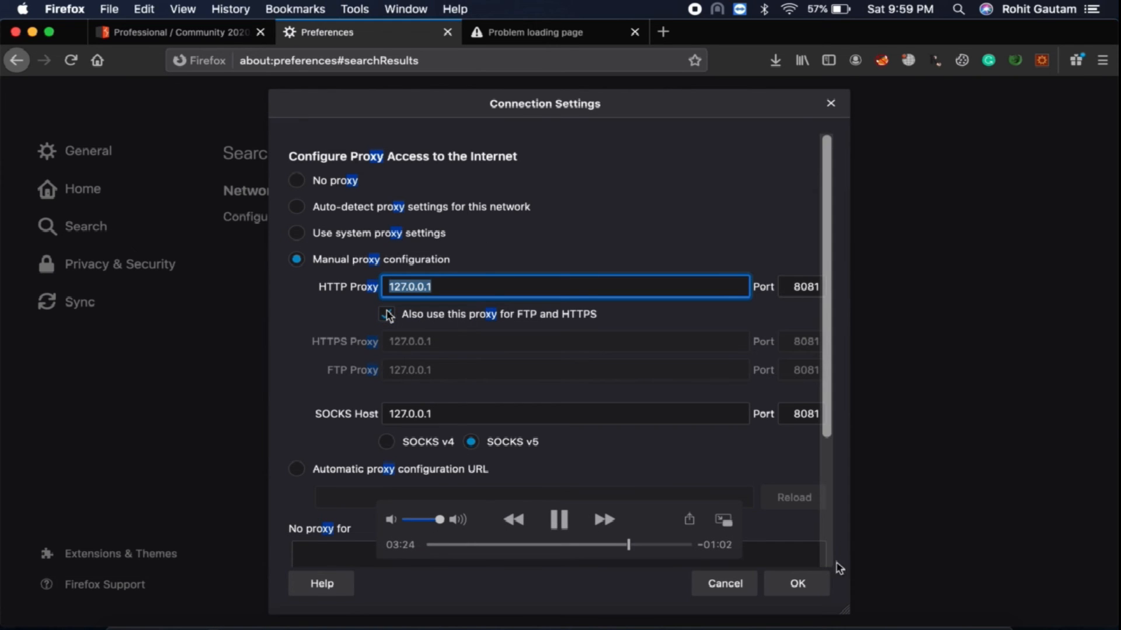
{"action": "left_click", "coordinate": [800, 584]}
- Reload google.com, and in a widened Burp Suite window view the intercepted requests and forward the knoxss.me one
{"action": "left_click", "coordinate": [570, 36]}
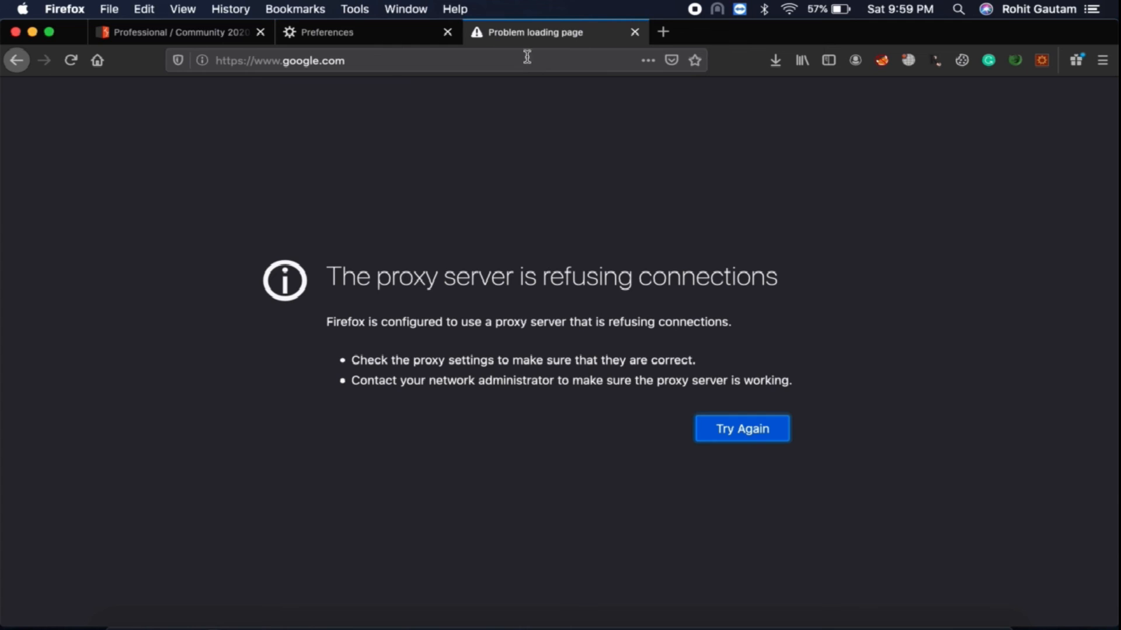
{"action": "left_click", "coordinate": [71, 61]}
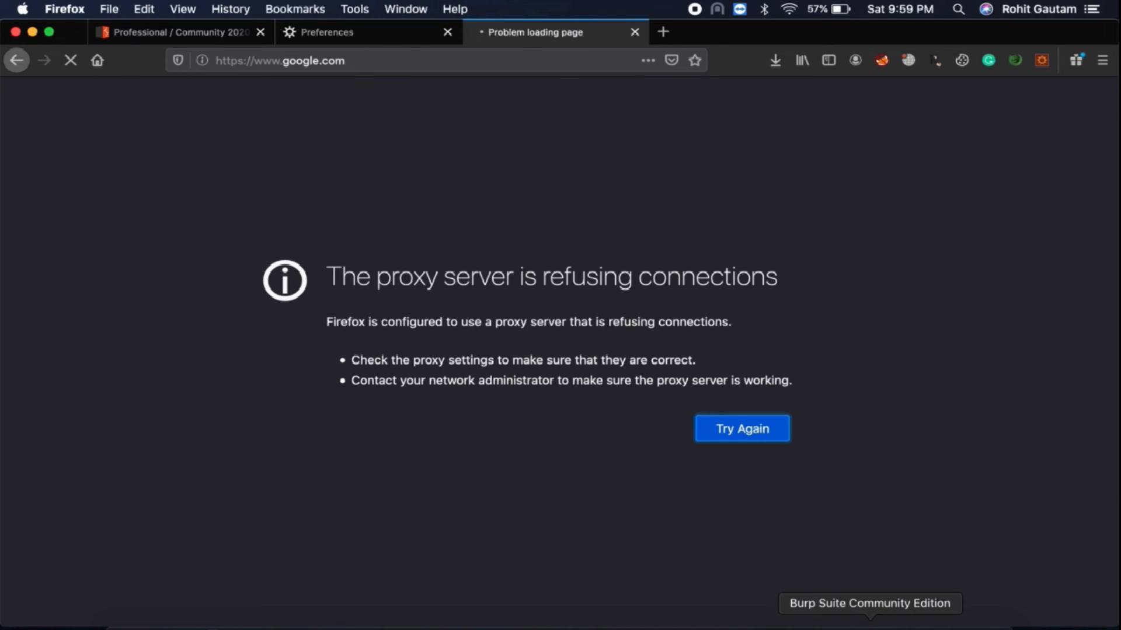
{"action": "left_click", "coordinate": [861, 625]}
{"action": "left_click", "coordinate": [554, 125]}
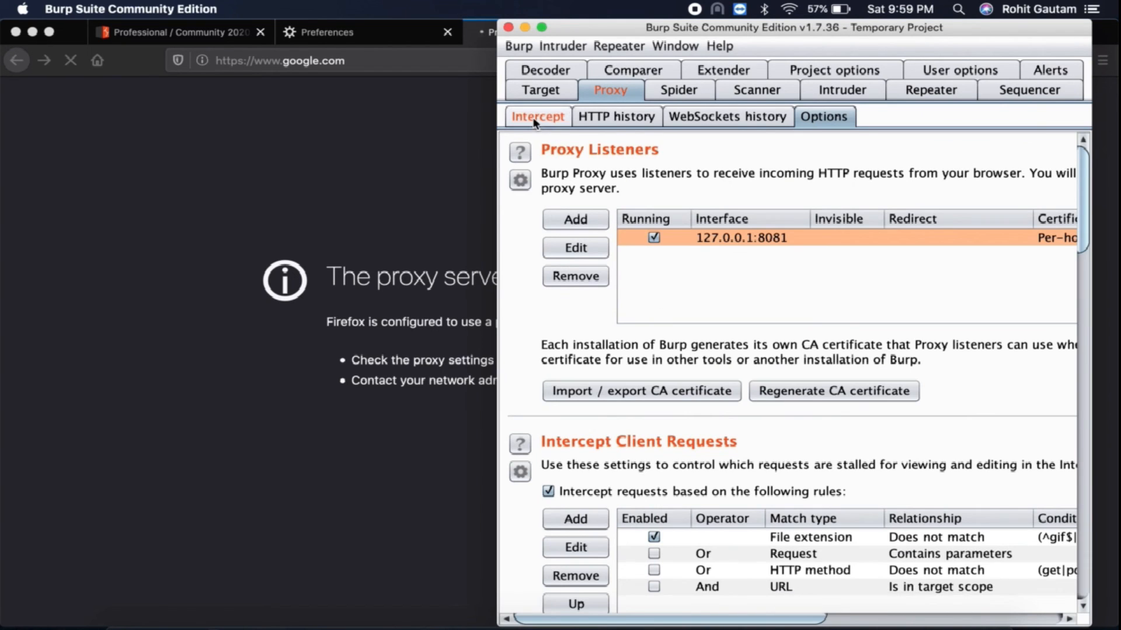
{"action": "left_click_drag", "start_coordinate": [499, 117], "coordinate": [206, 115]}
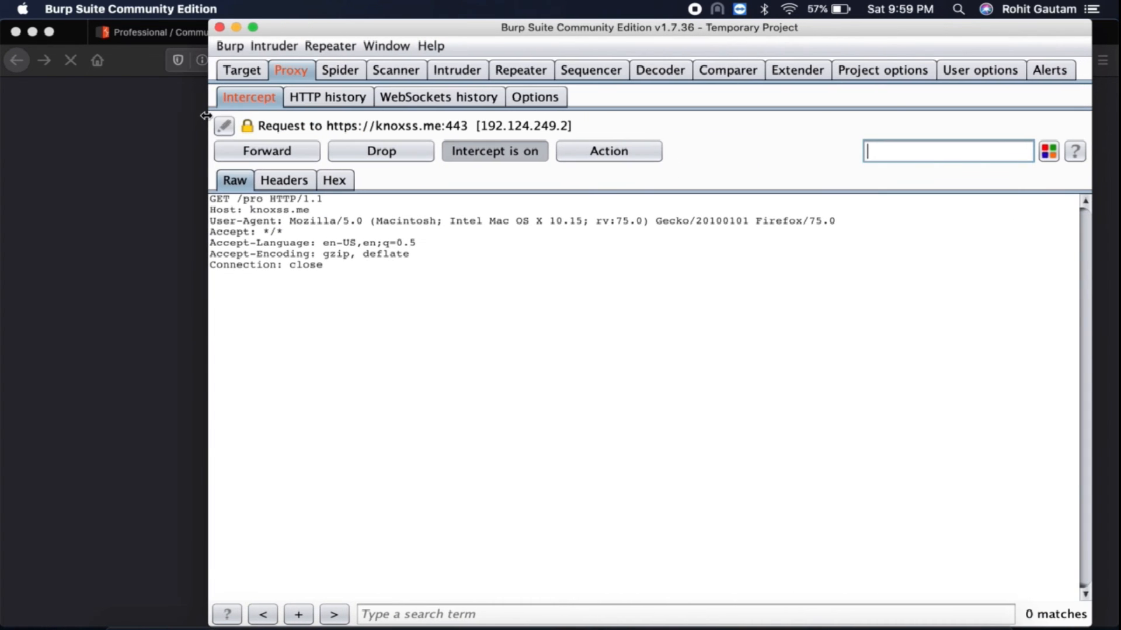
{"action": "left_click", "coordinate": [285, 154]}
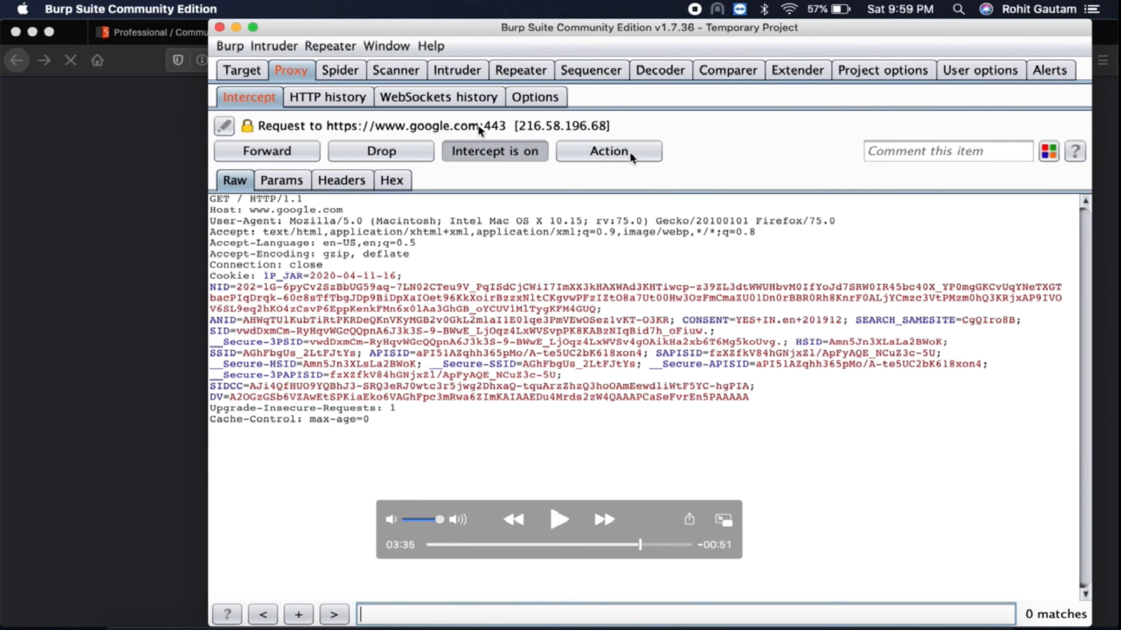
{"action": "key", "text": "space"}
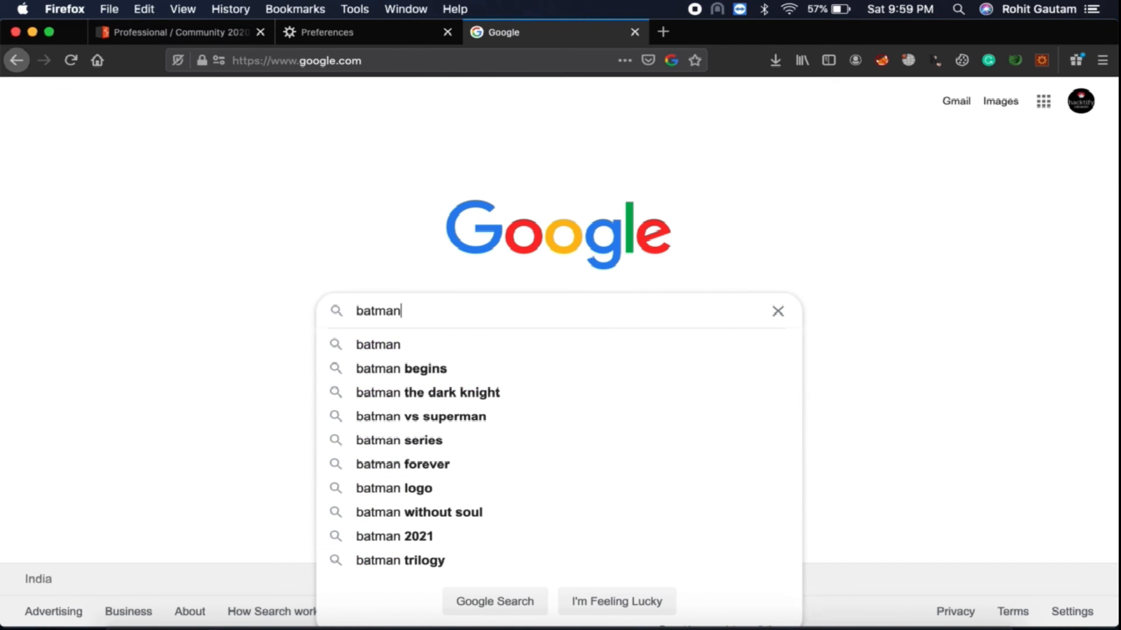
- Turn on interception in Burp Suite, and submit the Google search for batman in Firefox
{"action": "left_click", "coordinate": [871, 620]}
{"action": "left_click", "coordinate": [494, 151]}
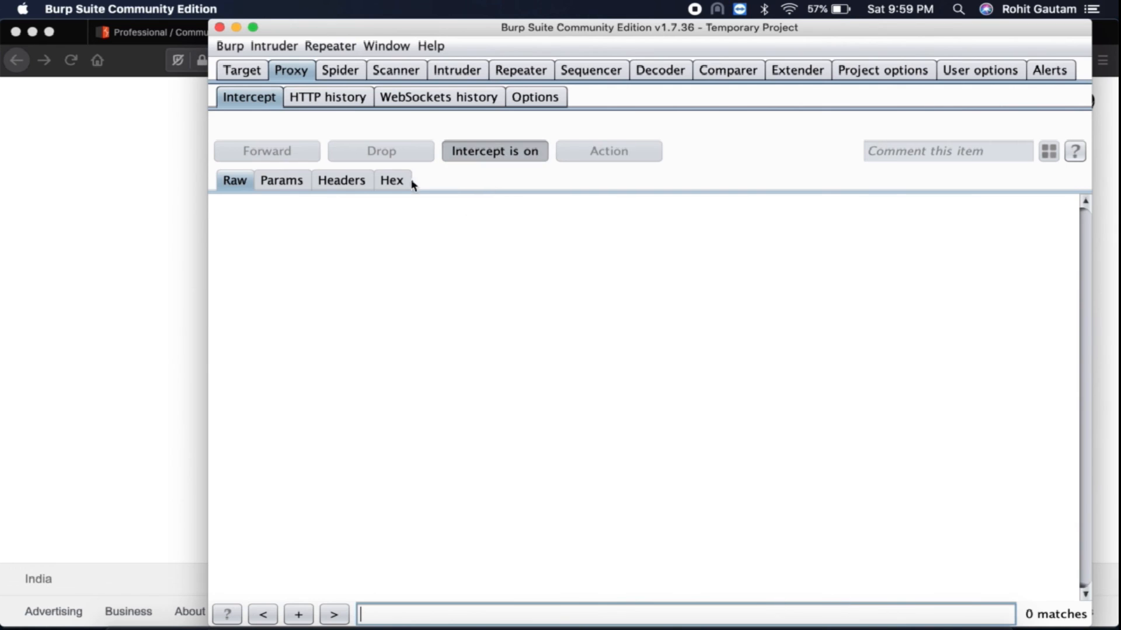
{"action": "left_click", "coordinate": [178, 259]}
{"action": "key", "text": "Return"}
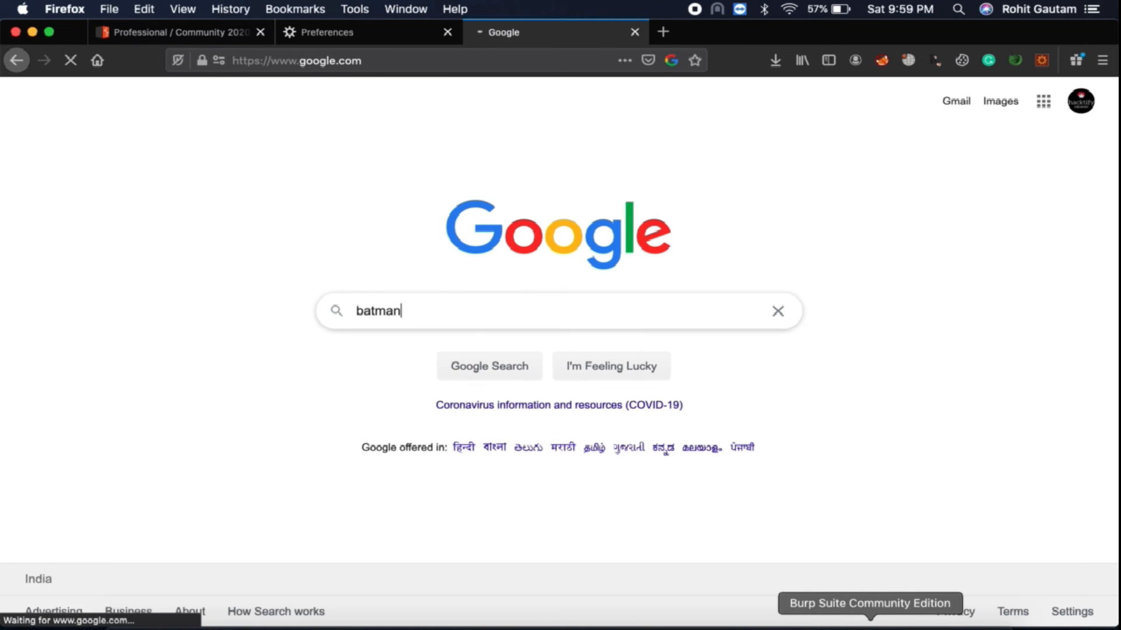
- Switch to Burp Suite, search the intercepted request for batman, and forward it to reach the Google search request
{"action": "left_click", "coordinate": [871, 623]}
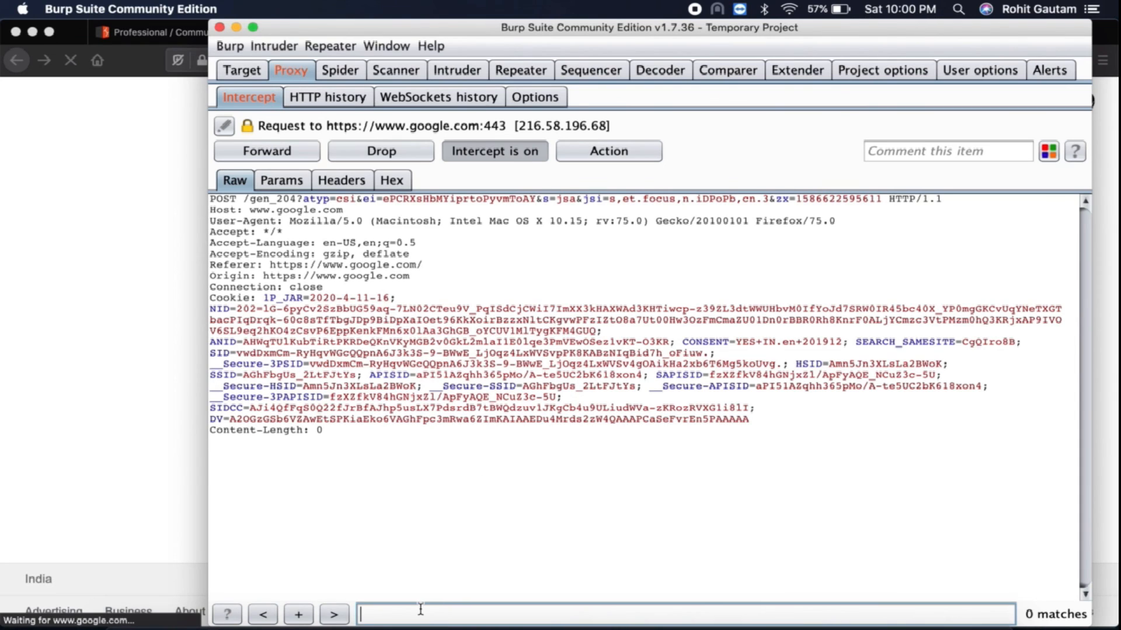
{"action": "type", "text": "b"}
{"action": "type", "text": "atman"}
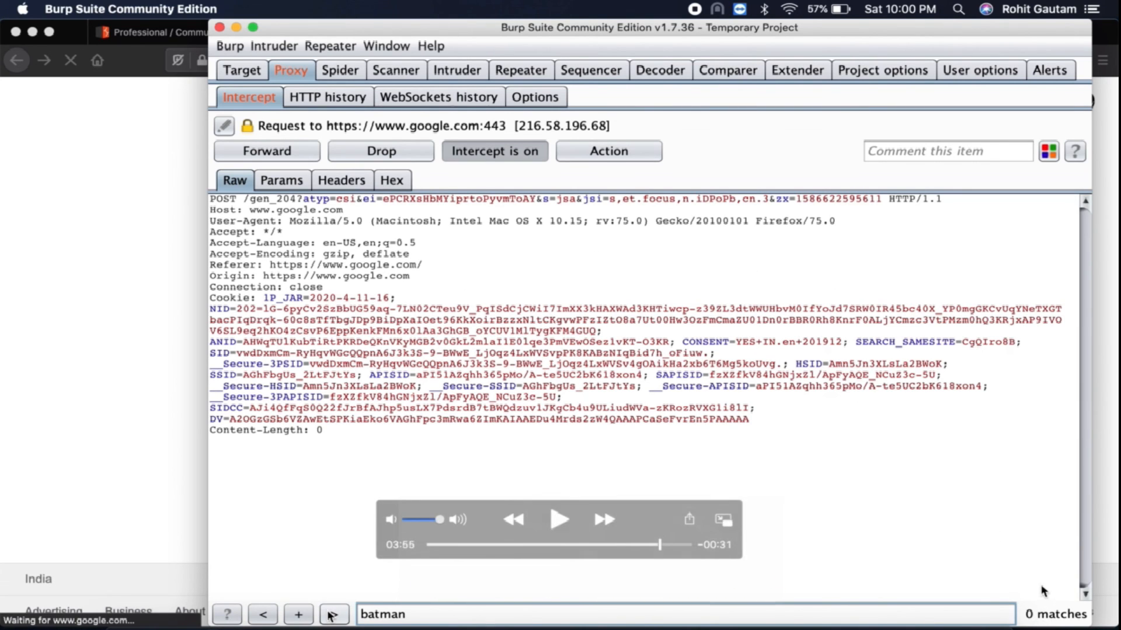
{"action": "left_click", "coordinate": [280, 153]}
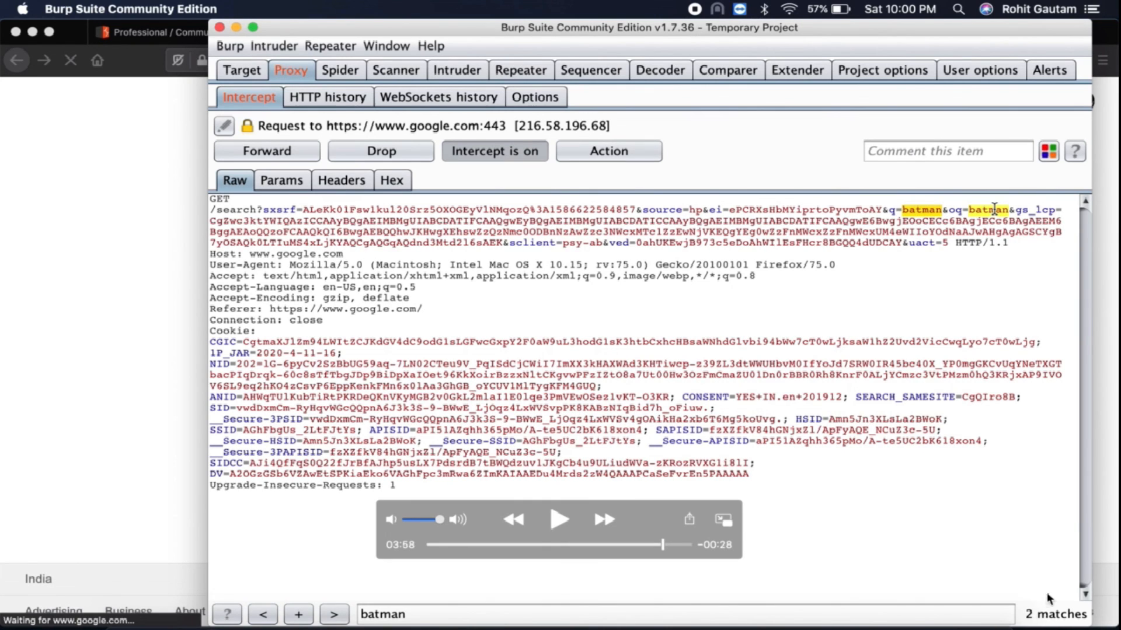
- Replace batman with superman in the request's q and oq parameters, forward it, and switch to Firefox to view the page
{"action": "key", "text": "space"}
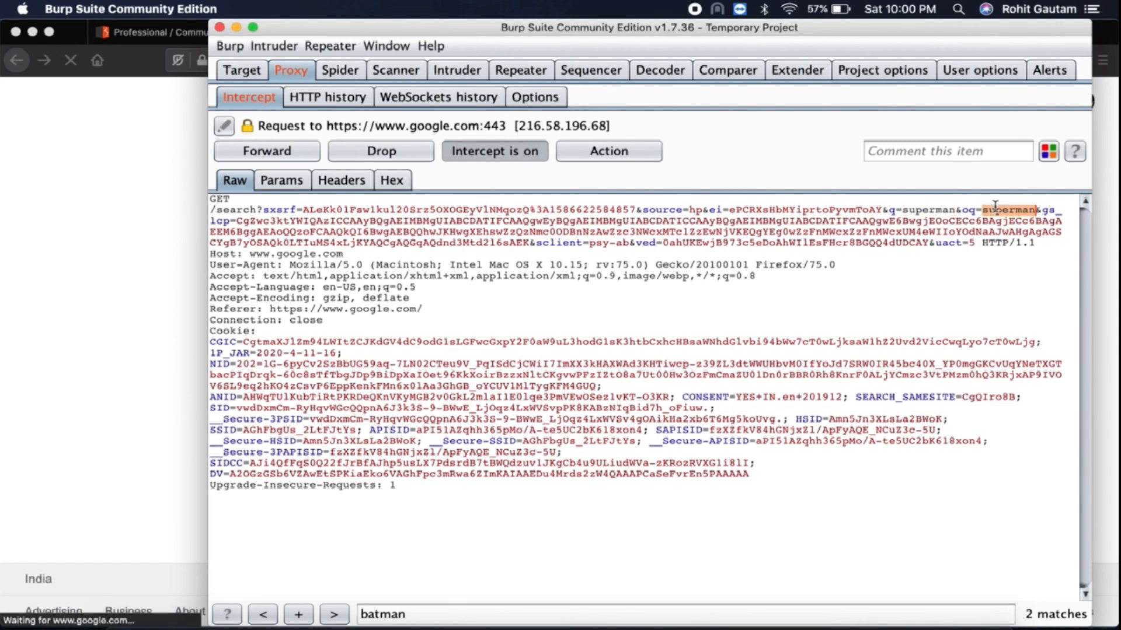
{"action": "left_click", "coordinate": [288, 148]}
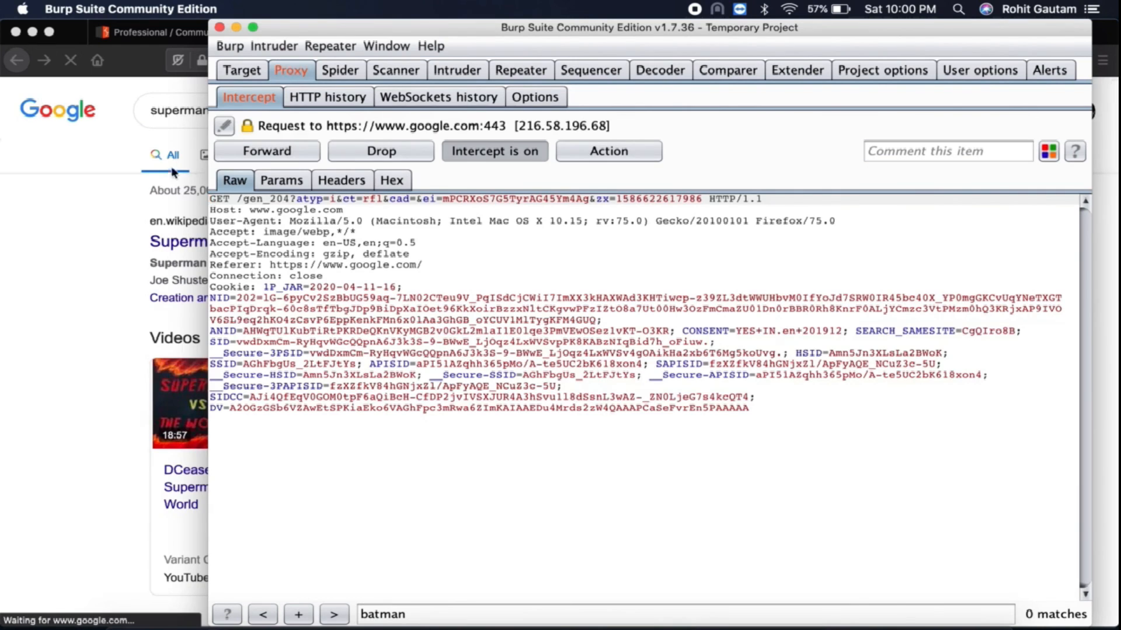
{"action": "left_click", "coordinate": [123, 144]}
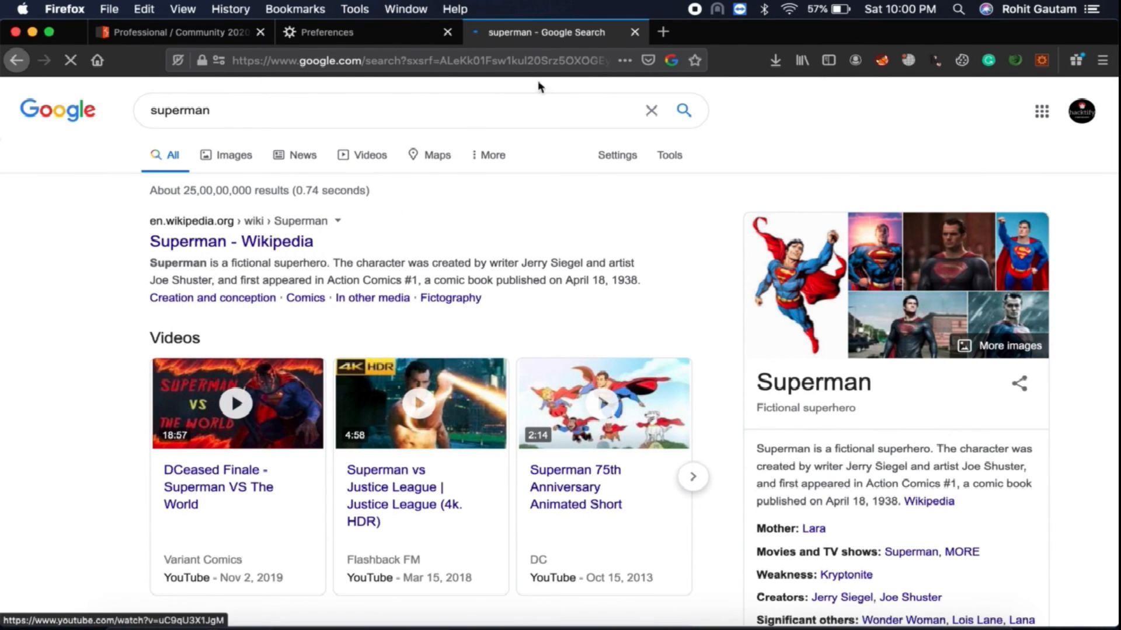